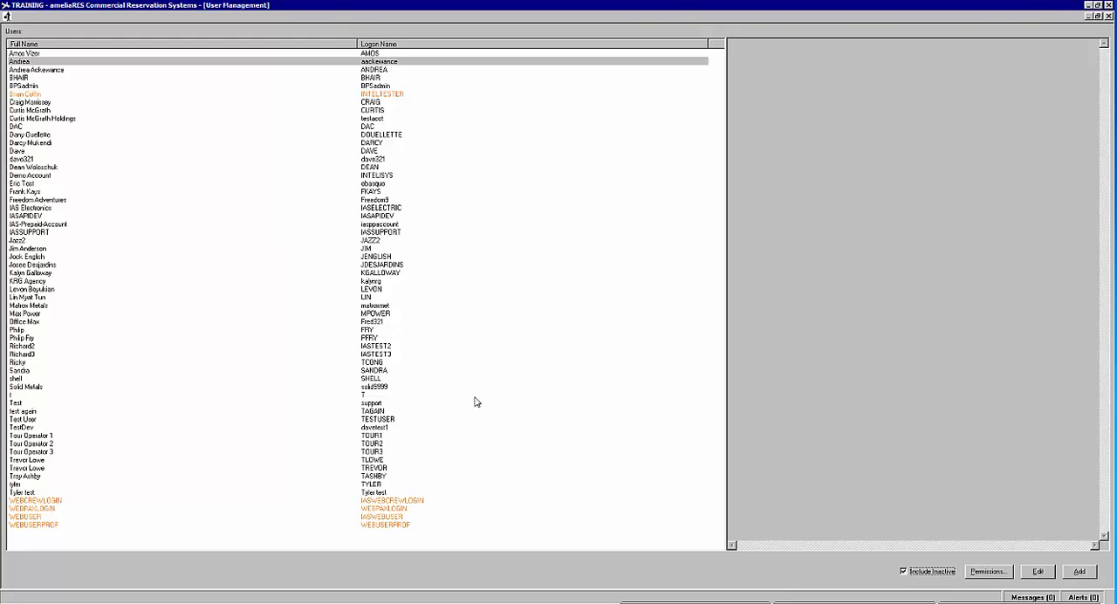
Step: Hide inactive users and start a new user record, entering the full name, phone number and e-mail address
{"action": "left_click", "coordinate": [904, 572]}
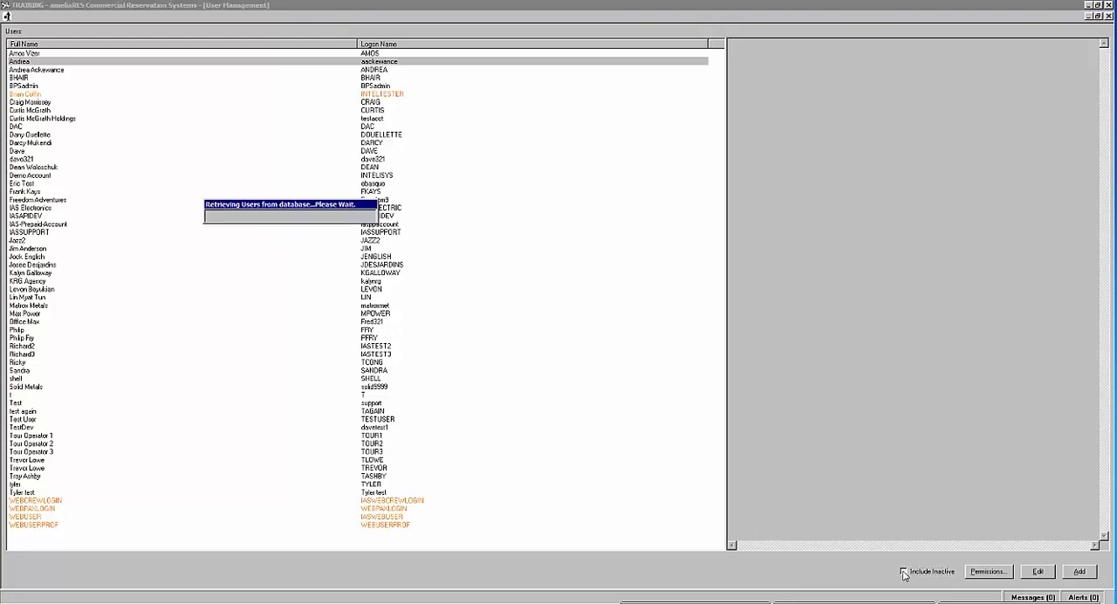
{"action": "left_click", "coordinate": [1077, 574]}
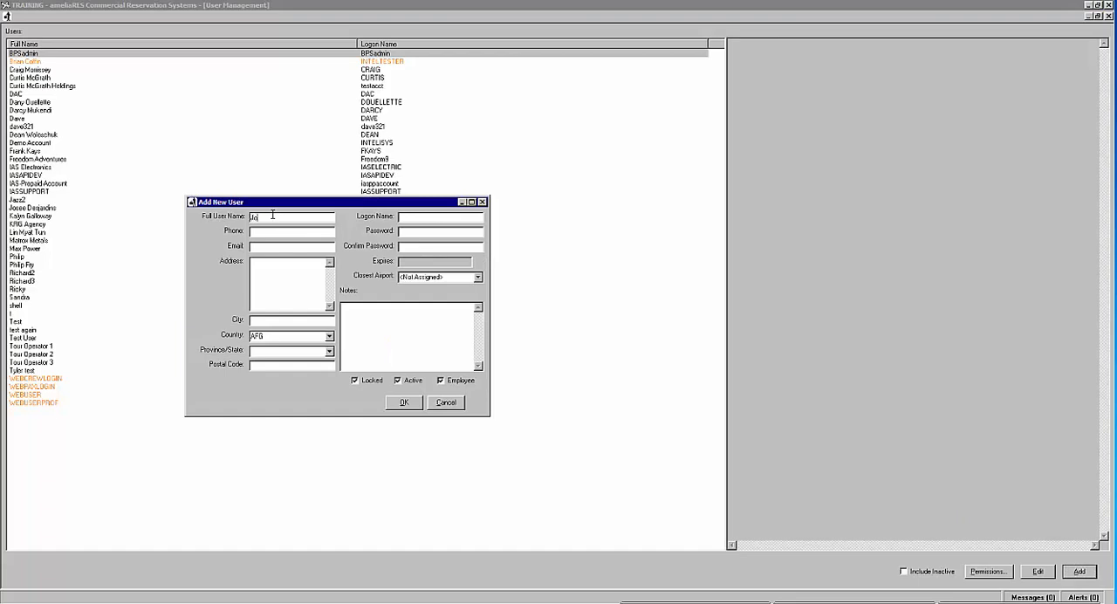
{"action": "double_click", "coordinate": [272, 215]}
{"action": "left_click", "coordinate": [272, 215]}
{"action": "type", "text": "Smith"}
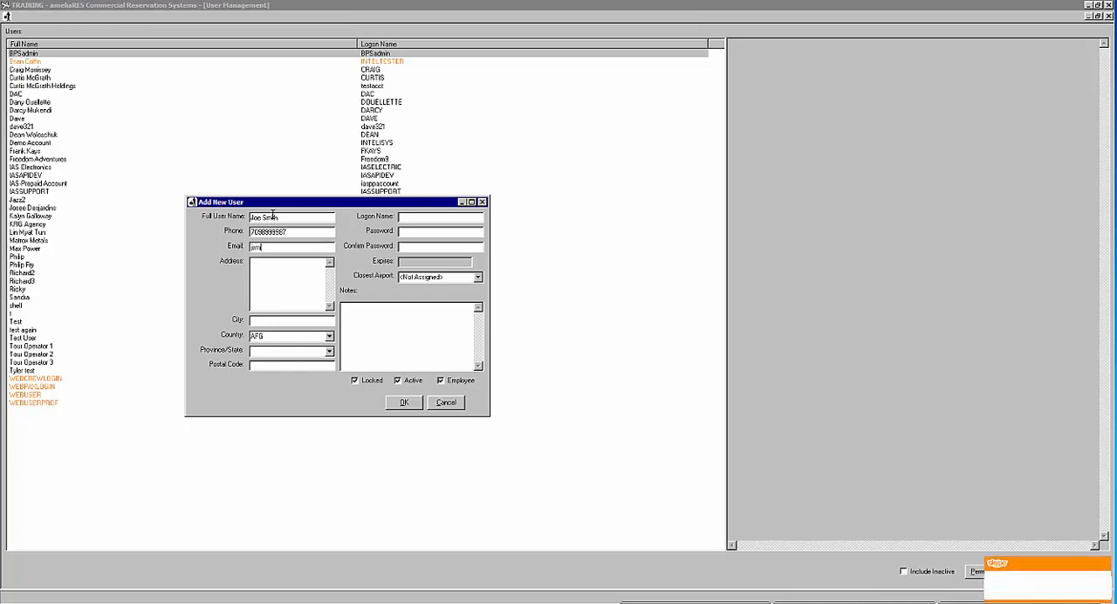
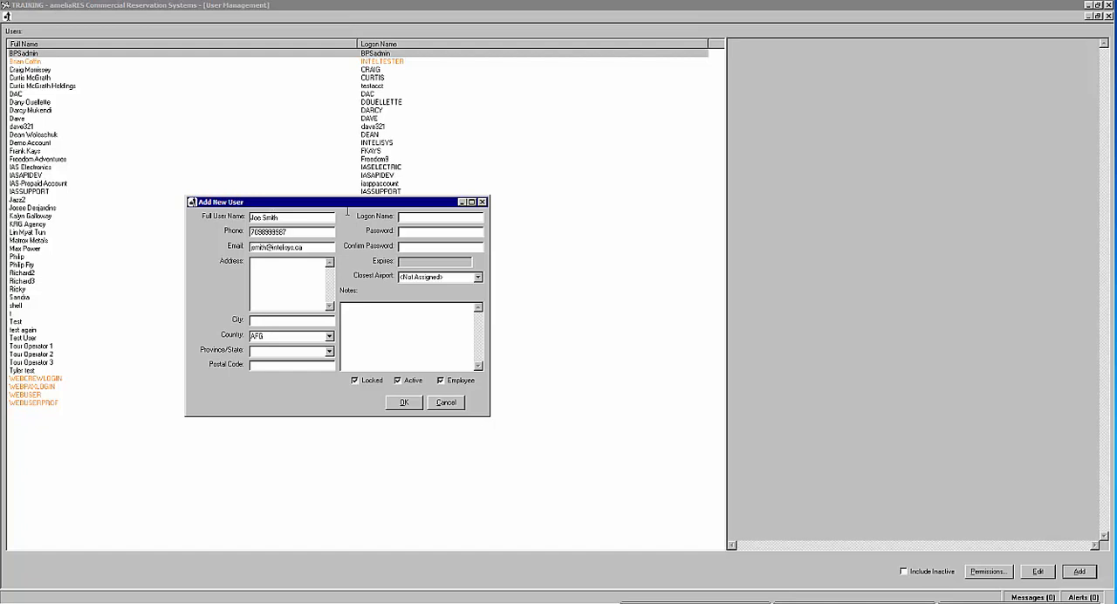
Step: Set the new user's country to CDN and province/state to NF
{"action": "left_click", "coordinate": [330, 337]}
{"action": "type", "text": "CA"}
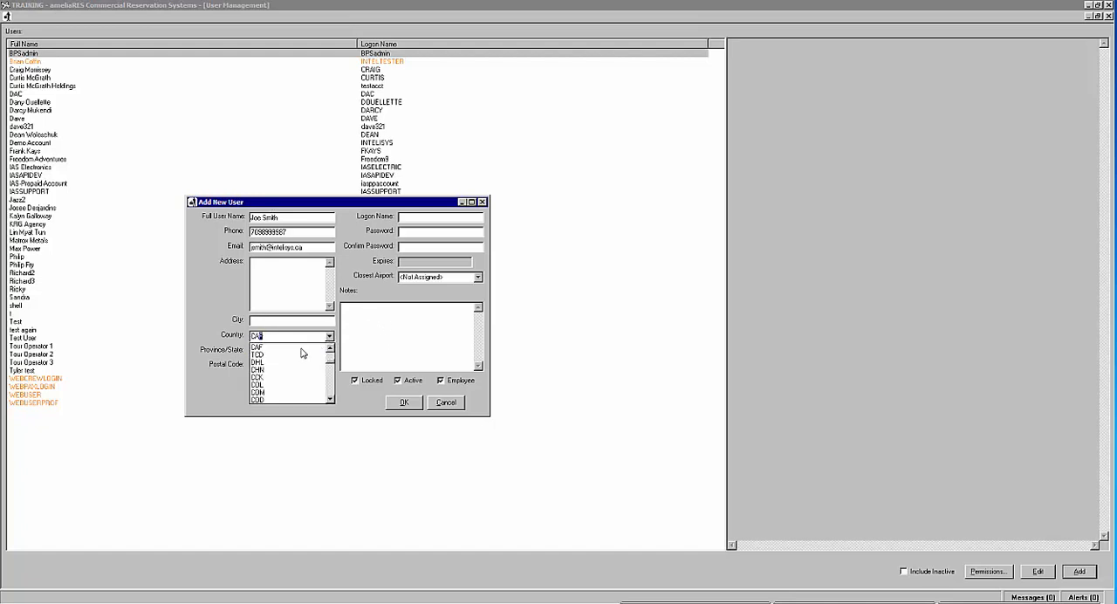
{"action": "scroll", "coordinate": [289, 359], "scroll_direction": "up", "scroll_amount": 1}
{"action": "scroll", "coordinate": [289, 359], "scroll_direction": "up", "scroll_amount": 1}
{"action": "left_click", "coordinate": [299, 390]}
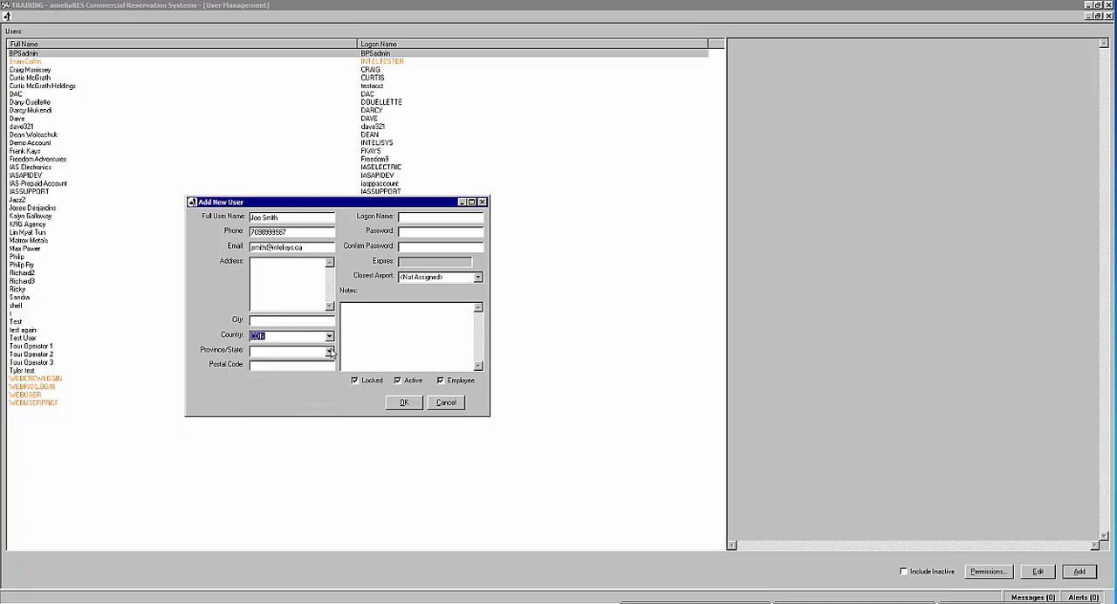
{"action": "left_click", "coordinate": [330, 352]}
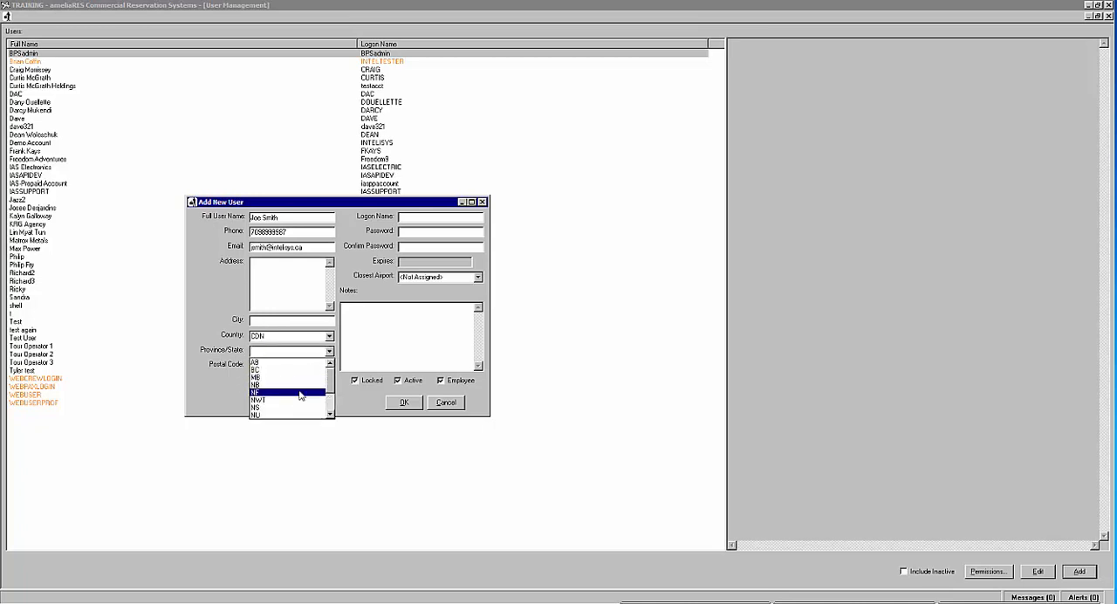
{"action": "left_click", "coordinate": [300, 391]}
{"action": "left_click", "coordinate": [305, 366]}
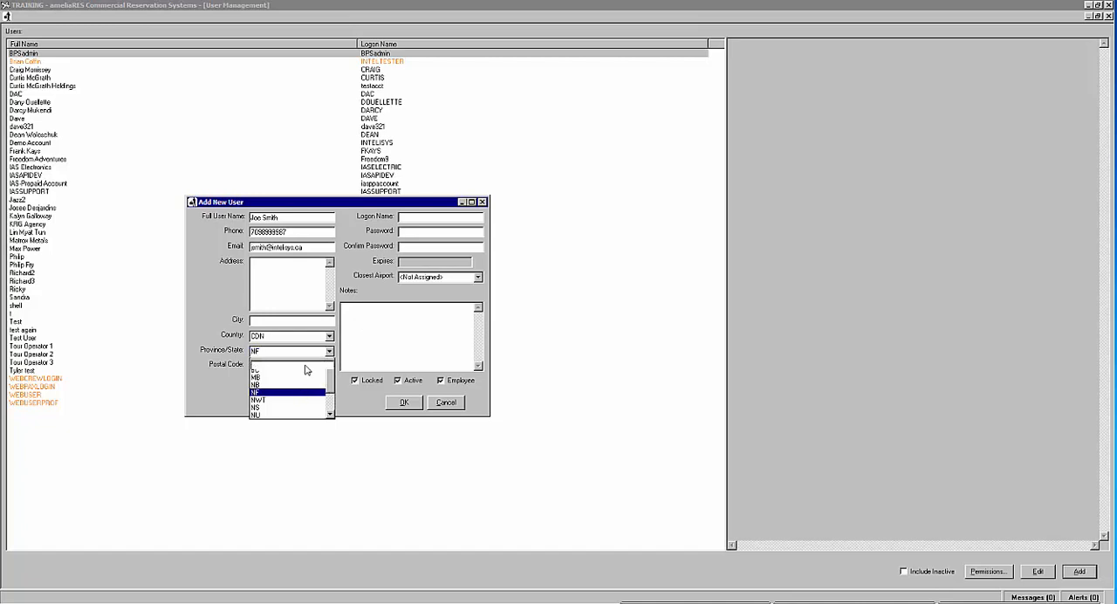
Step: Enter the new user's logon name, and fill in the password and its confirmation
{"action": "left_click", "coordinate": [419, 216]}
{"action": "type", "text": "SMITH"}
{"action": "key", "text": "BackSpace"}
{"action": "key", "text": "BackSpace"}
{"action": "key", "text": "BackSpace"}
{"action": "key", "text": "BackSpace"}
{"action": "type", "text": "MITH"}
{"action": "type", "text": "***"}
Step: Set the closest airport to YHZ - Halifax International, unlock the account, and save the new user with the password confirmed
{"action": "left_click", "coordinate": [478, 278]}
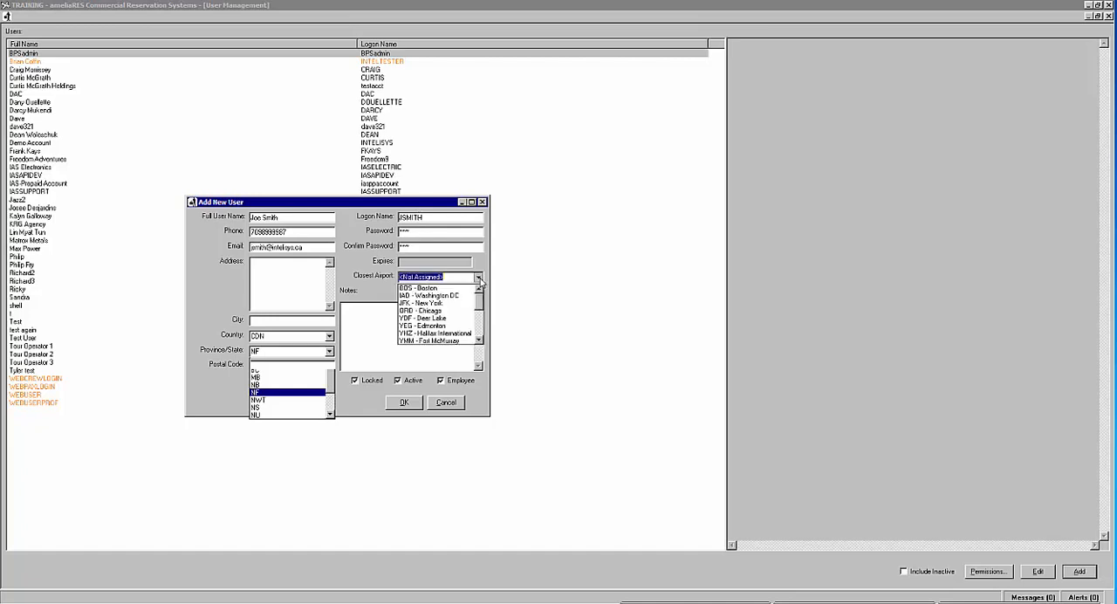
{"action": "left_click", "coordinate": [439, 334]}
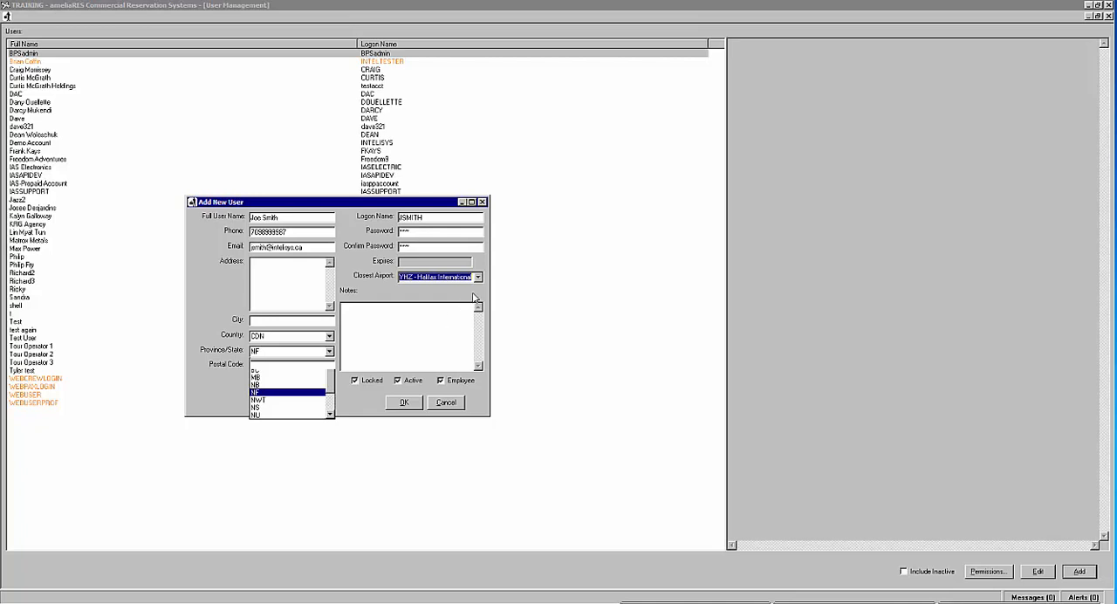
{"action": "left_click", "coordinate": [356, 382]}
{"action": "left_click", "coordinate": [404, 404]}
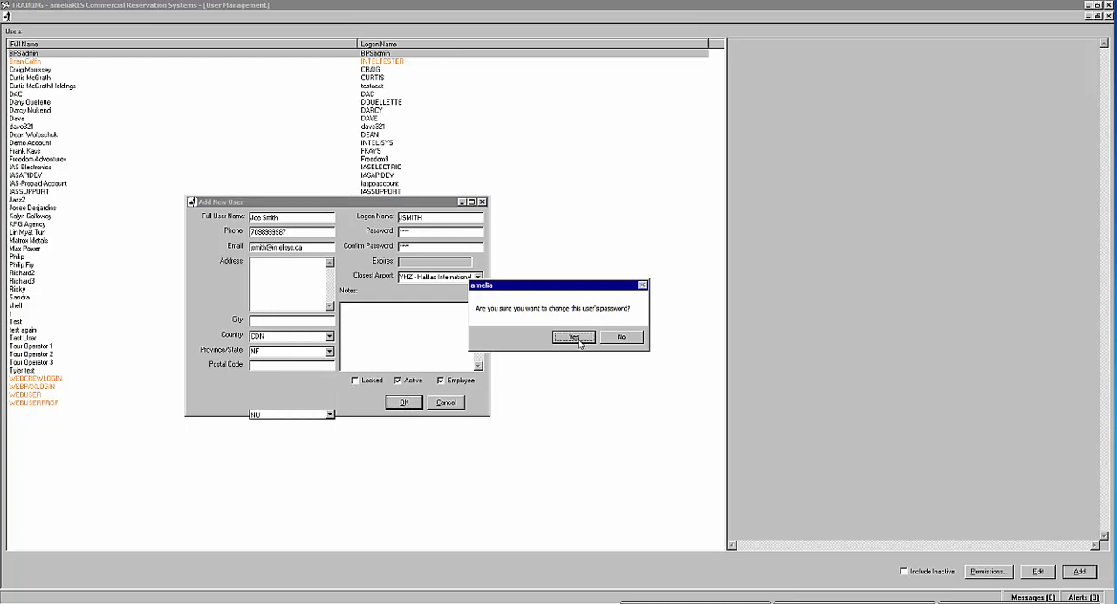
{"action": "left_click", "coordinate": [574, 337]}
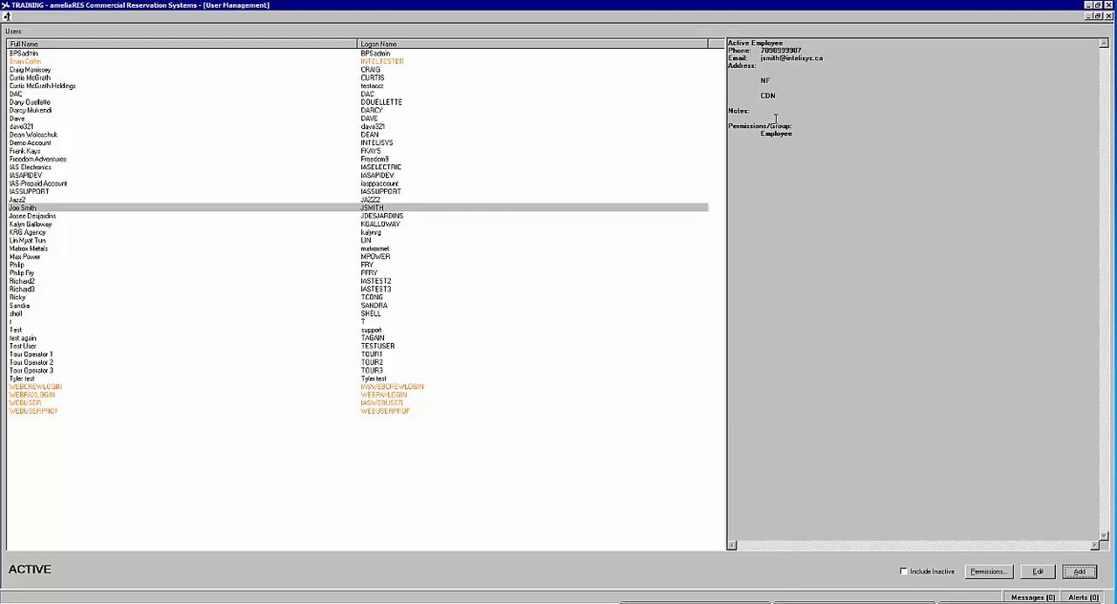
Step: Check the new user's assigned group and look through the user's permission tree
{"action": "left_click_drag", "start_coordinate": [753, 128], "coordinate": [788, 131]}
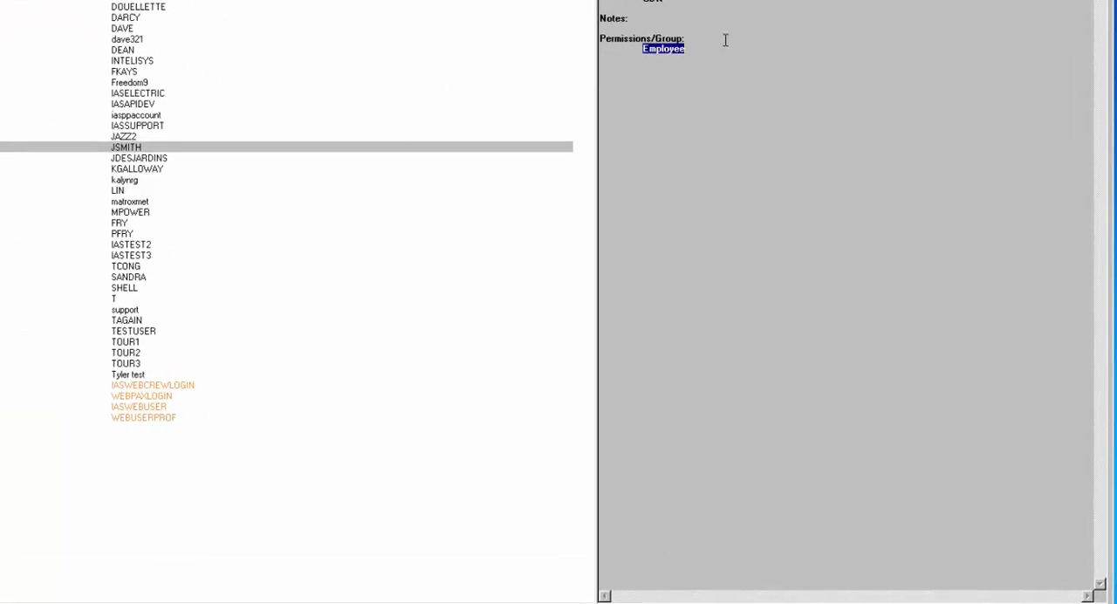
{"action": "left_click", "coordinate": [112, 150]}
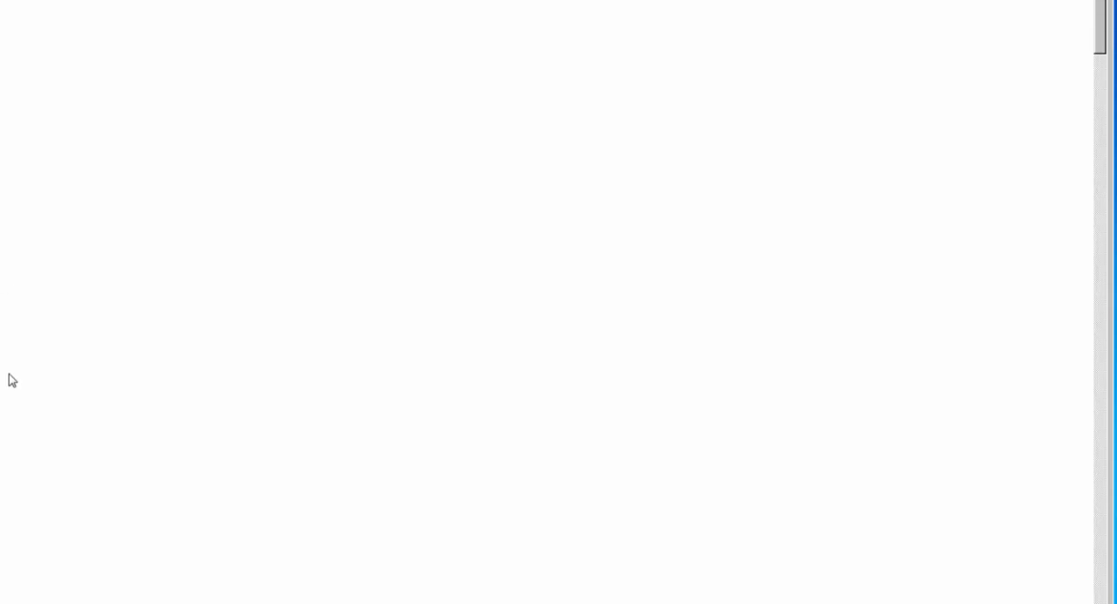
{"action": "scroll", "coordinate": [8, 373], "scroll_direction": "down", "scroll_amount": 9}
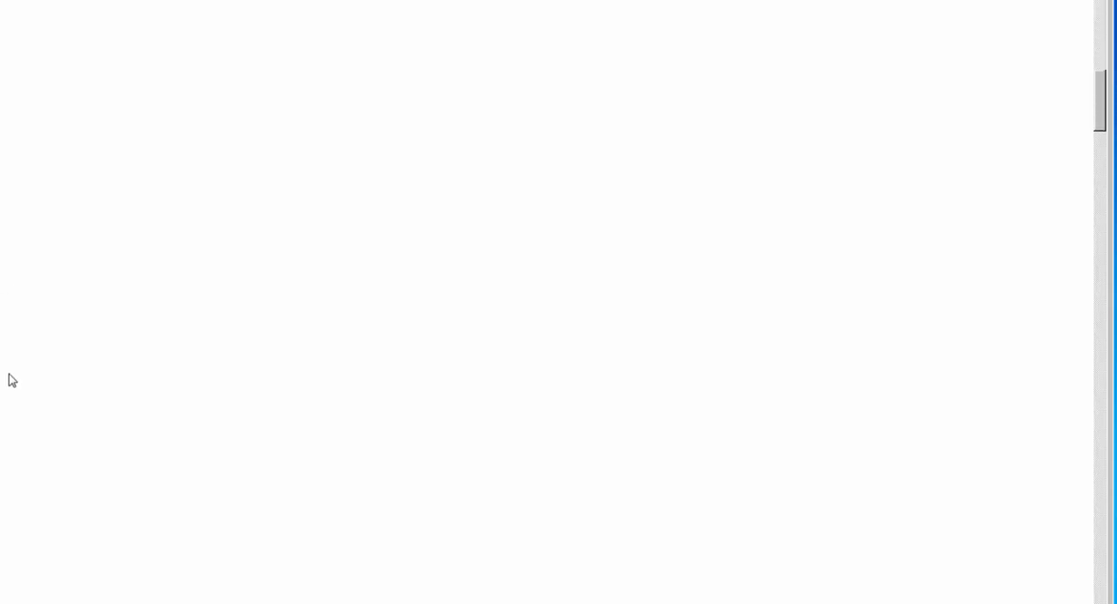
{"action": "scroll", "coordinate": [9, 373], "scroll_direction": "down", "scroll_amount": 12}
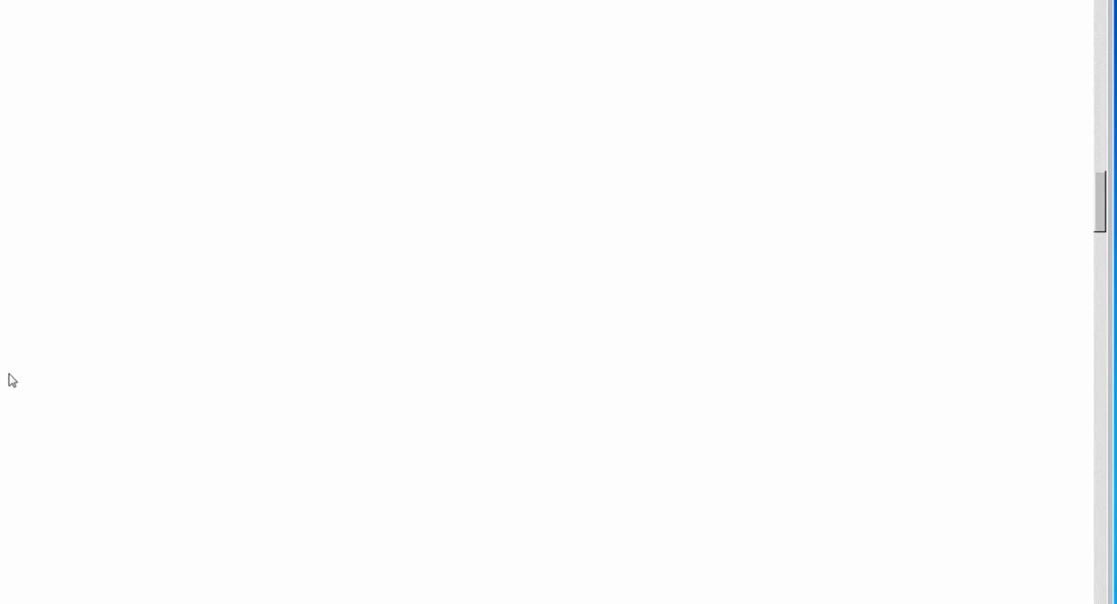
{"action": "scroll", "coordinate": [8, 374], "scroll_direction": "down", "scroll_amount": 6}
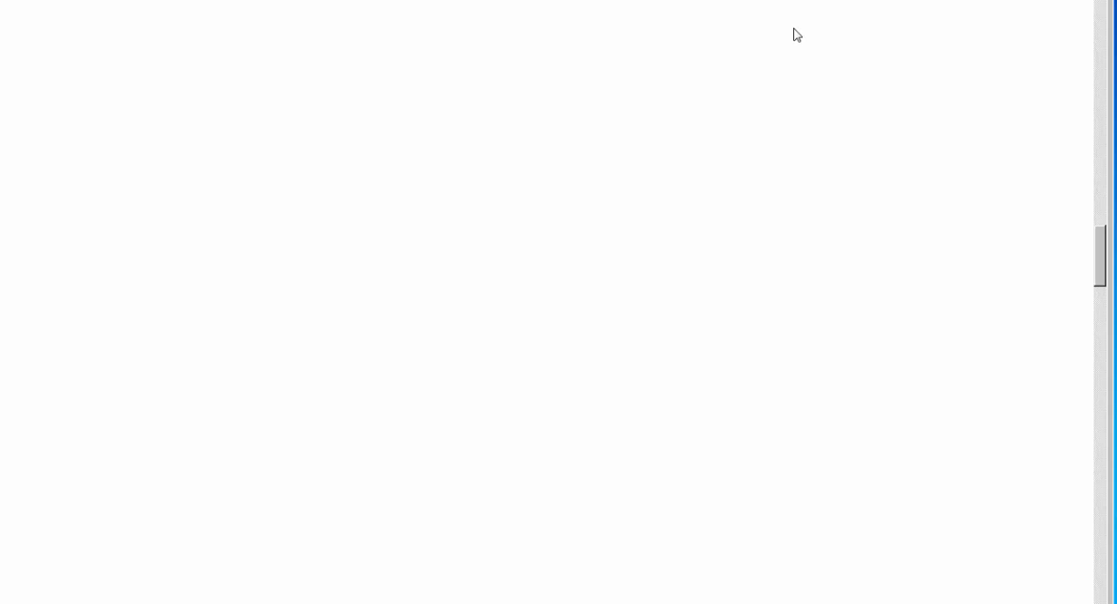
{"action": "scroll", "coordinate": [83, 175], "scroll_direction": "up", "scroll_amount": 5}
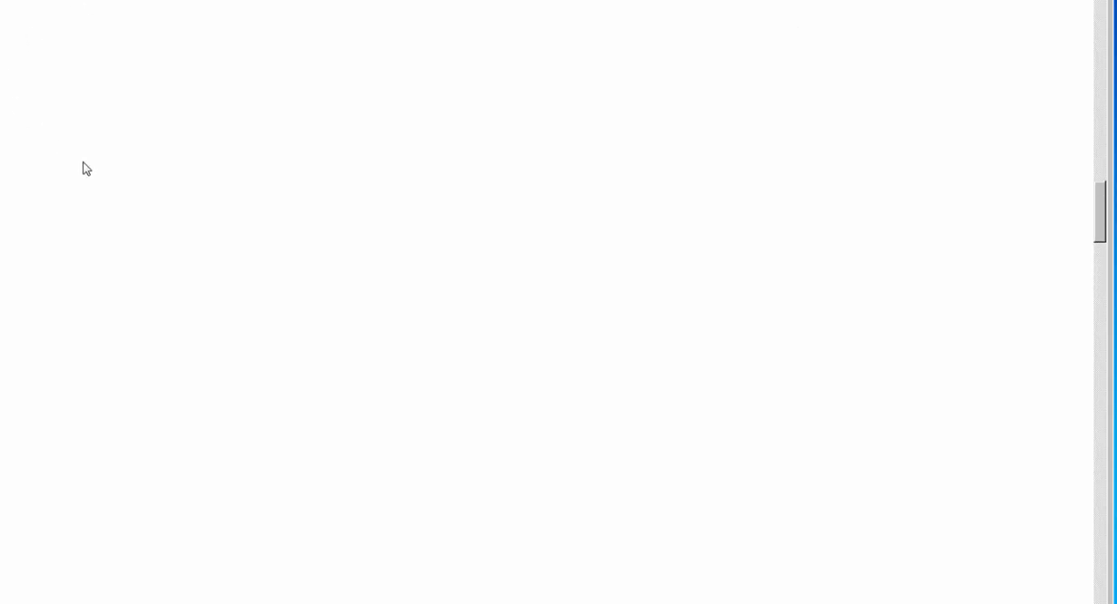
{"action": "scroll", "coordinate": [83, 164], "scroll_direction": "up", "scroll_amount": 10}
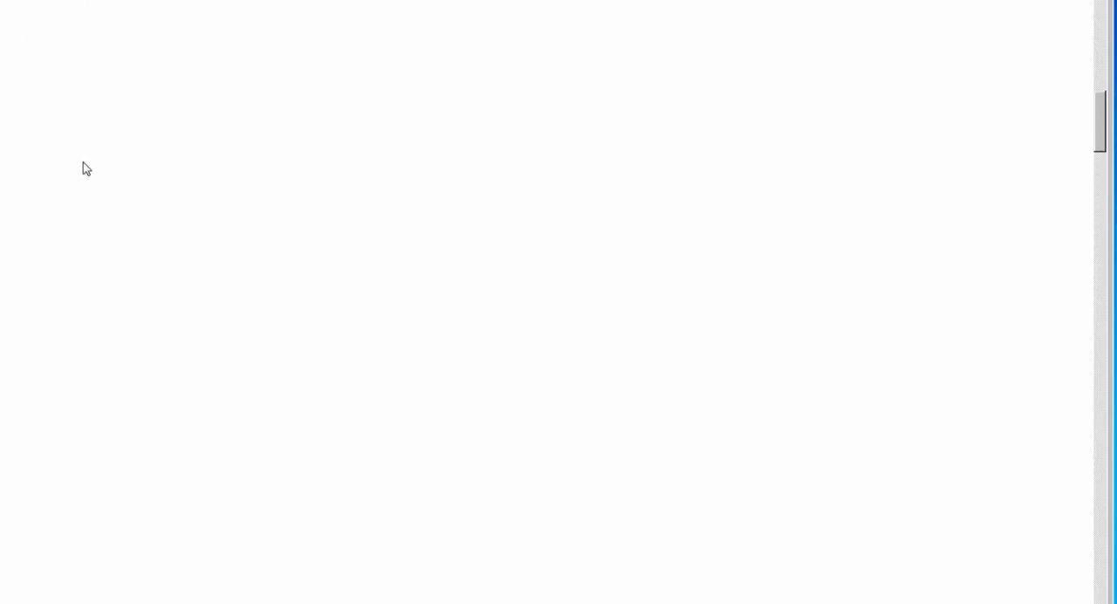
{"action": "scroll", "coordinate": [84, 161], "scroll_direction": "up", "scroll_amount": 6}
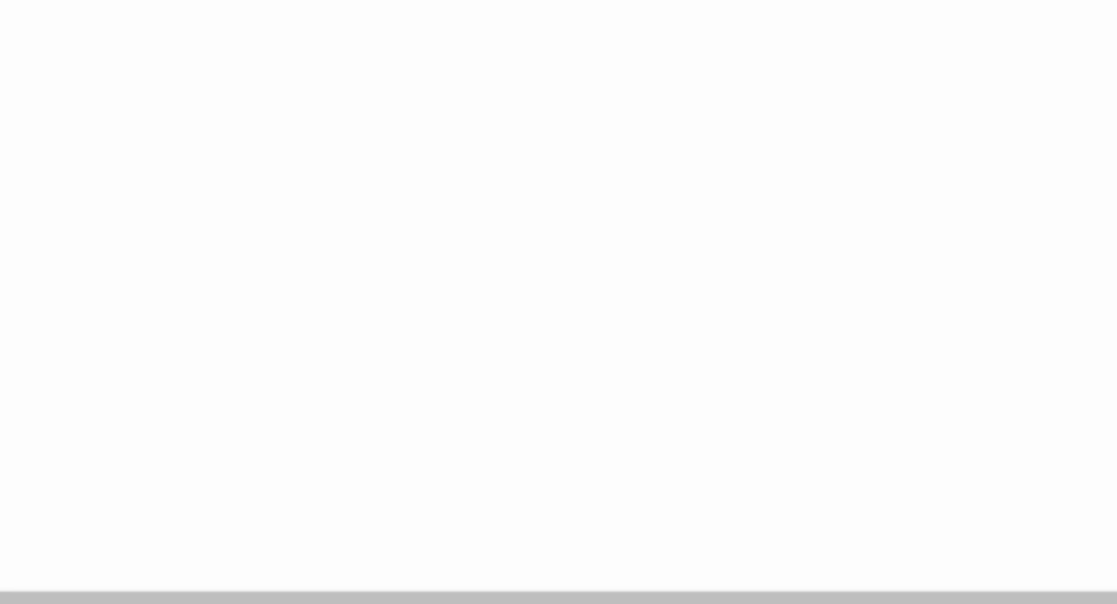
Step: Give the user the individual Waitlist Manager - Access permission under Reservations Operations and remove it again
{"action": "right_click", "coordinate": [148, 206]}
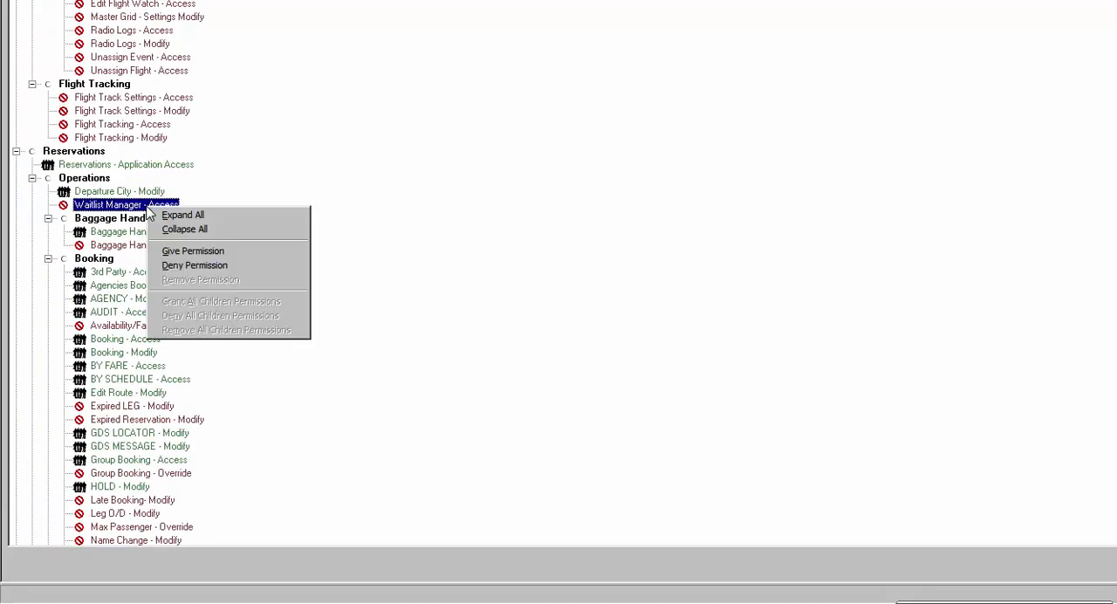
{"action": "left_click", "coordinate": [207, 252]}
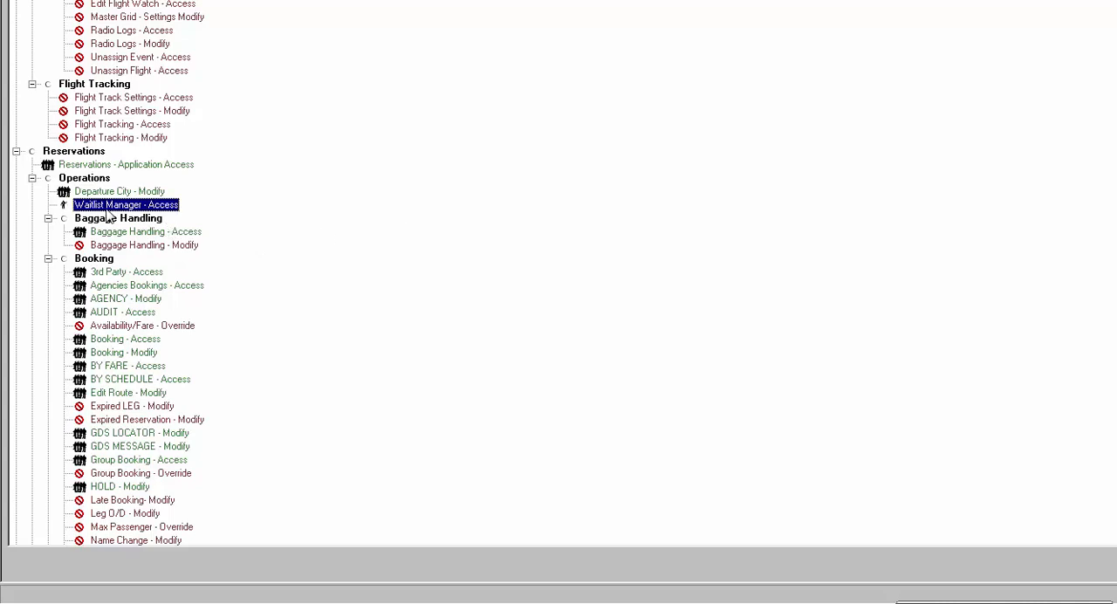
{"action": "left_click", "coordinate": [118, 246]}
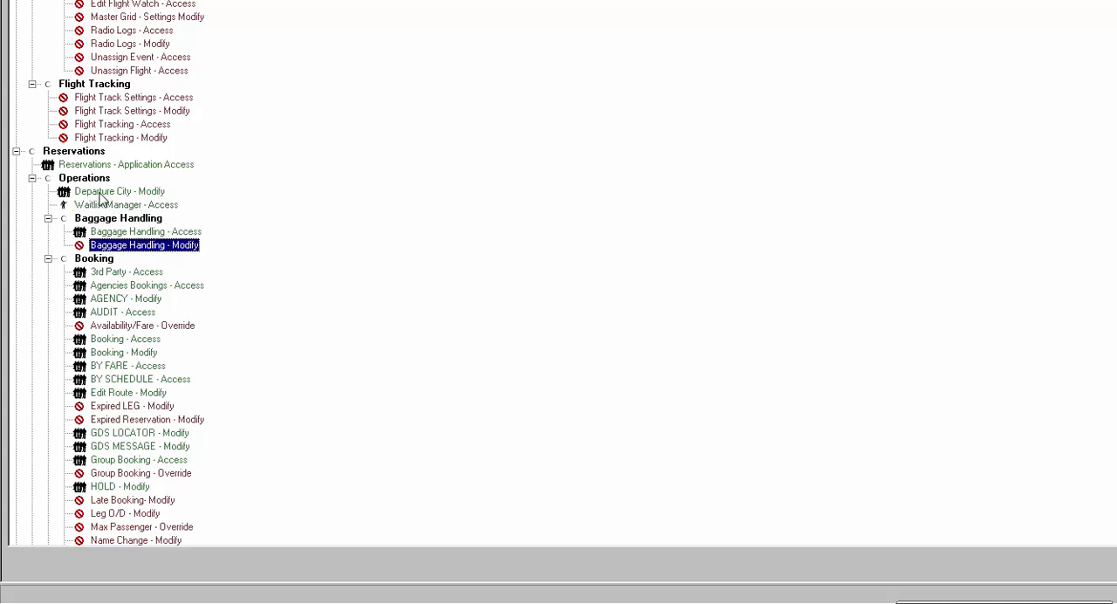
{"action": "left_click", "coordinate": [96, 206]}
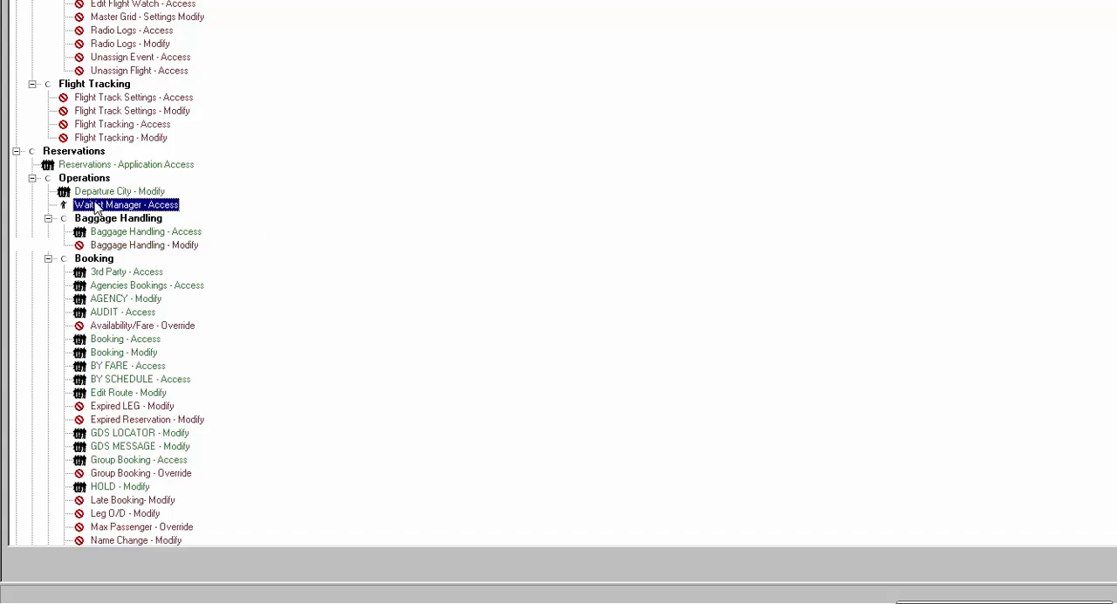
{"action": "right_click", "coordinate": [135, 204]}
{"action": "left_click", "coordinate": [162, 274]}
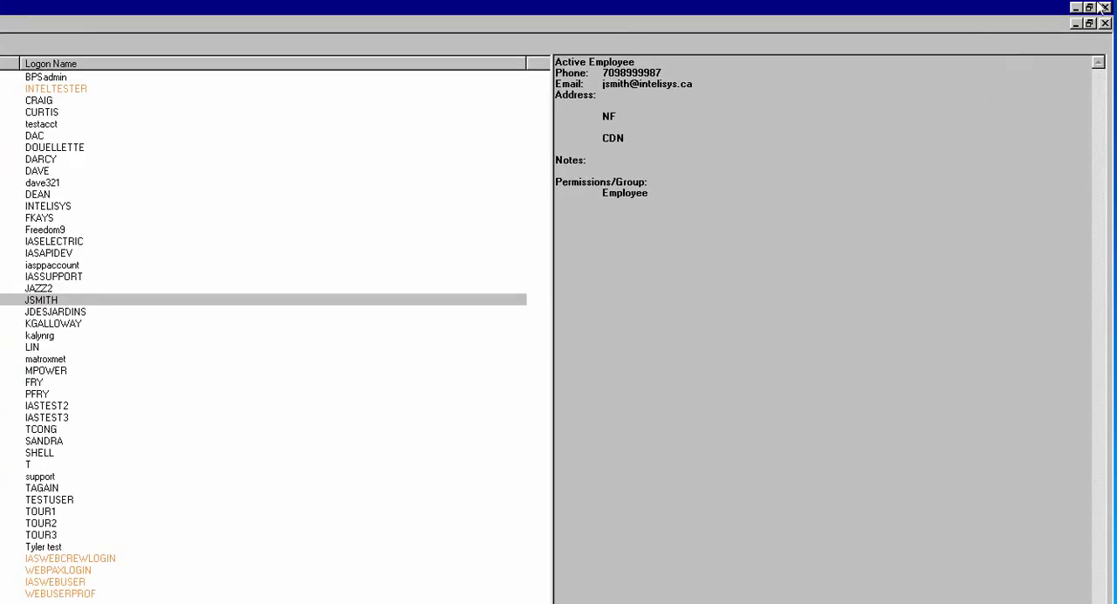
Step: Close the user management window and open groups management
{"action": "left_click", "coordinate": [1089, 24]}
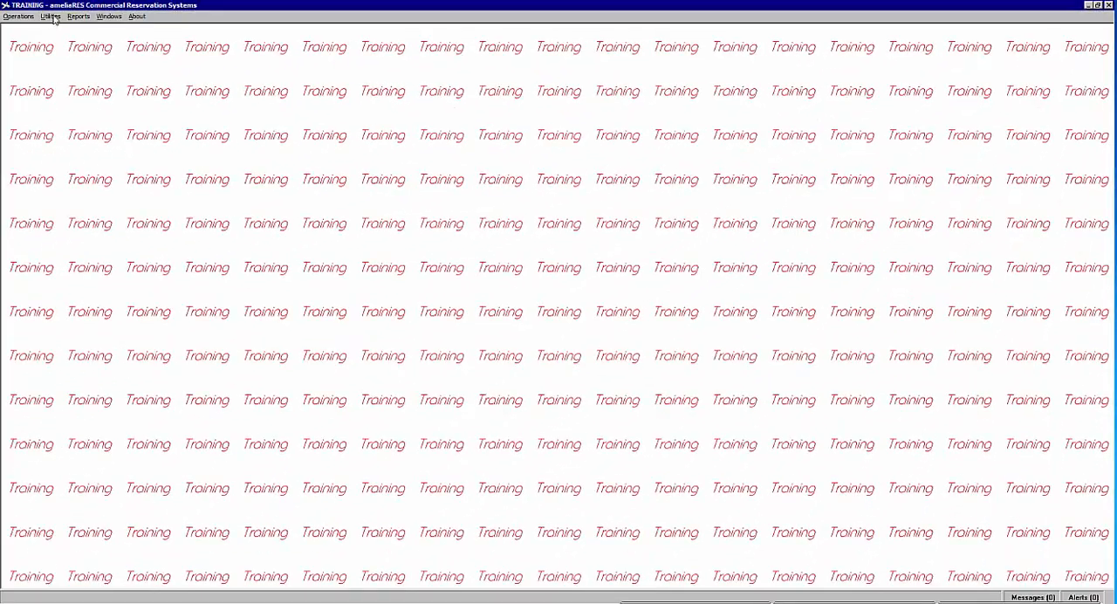
{"action": "left_click", "coordinate": [52, 16]}
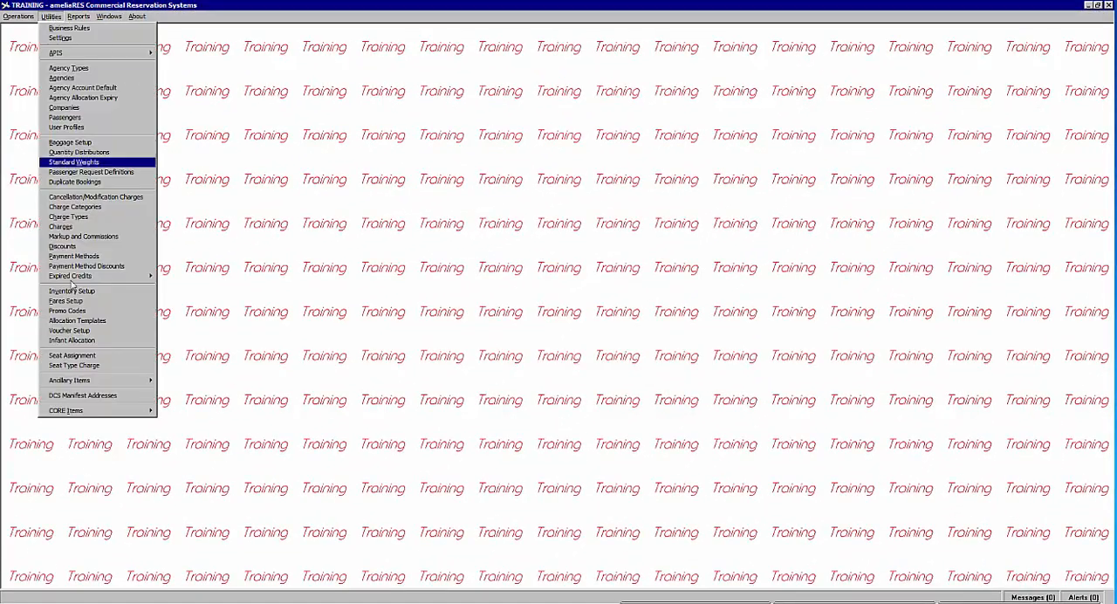
{"action": "mouse_move", "coordinate": [68, 413]}
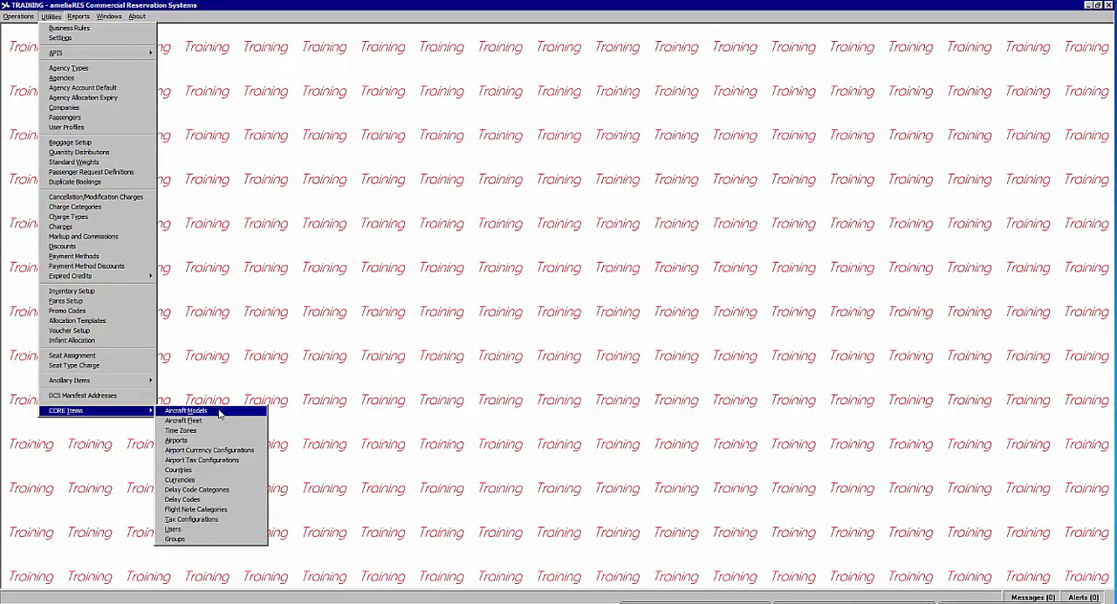
{"action": "left_click", "coordinate": [183, 540]}
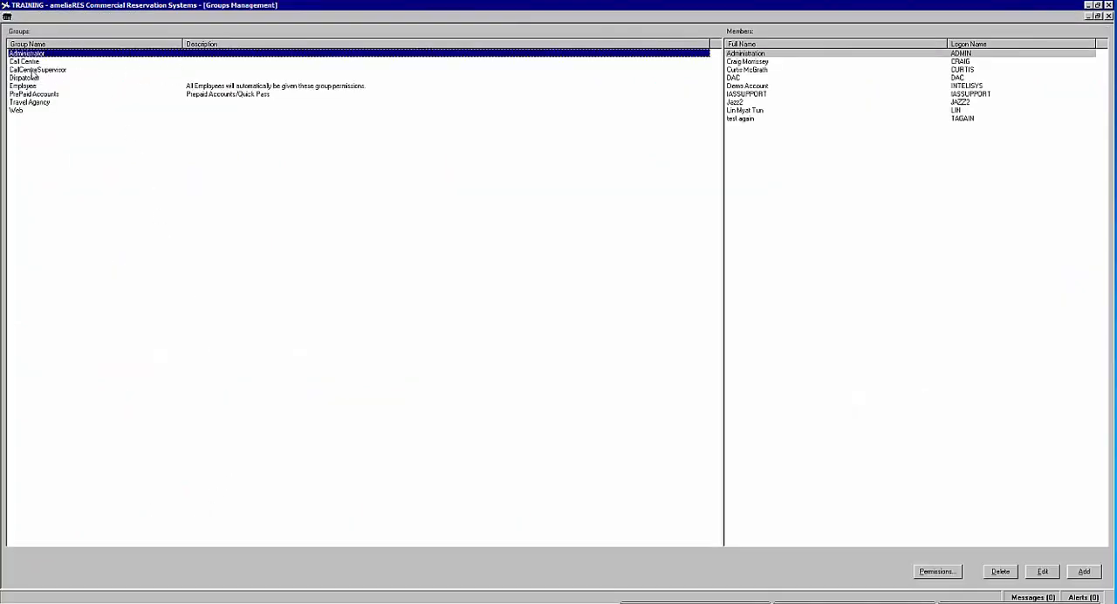
Step: Add the newly created employee user as a member of the CallCentreSupervisor group
{"action": "left_click", "coordinate": [33, 80]}
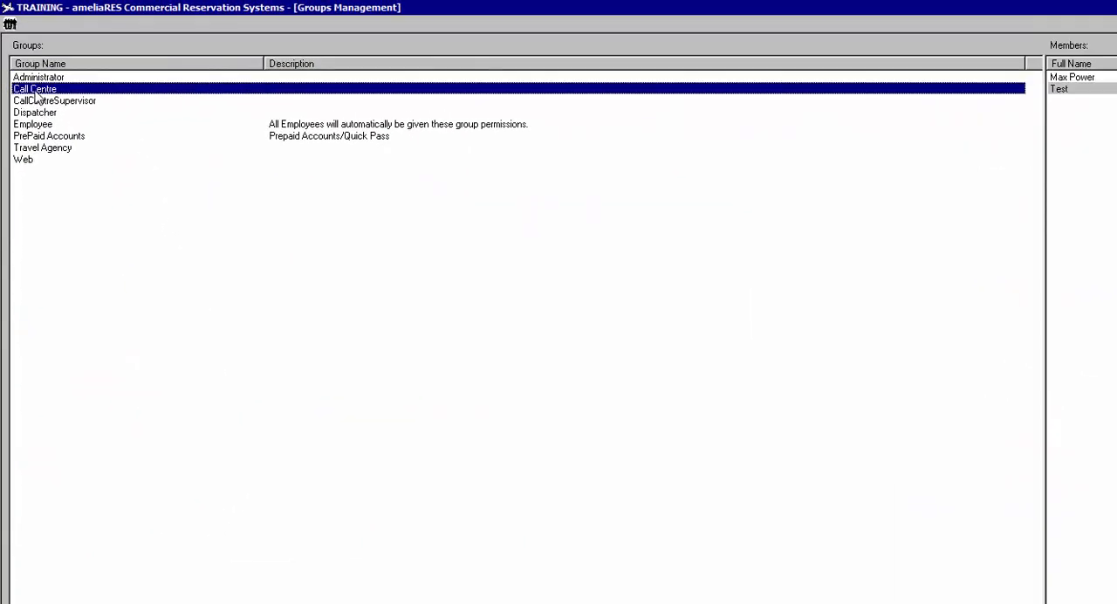
{"action": "left_click", "coordinate": [66, 90]}
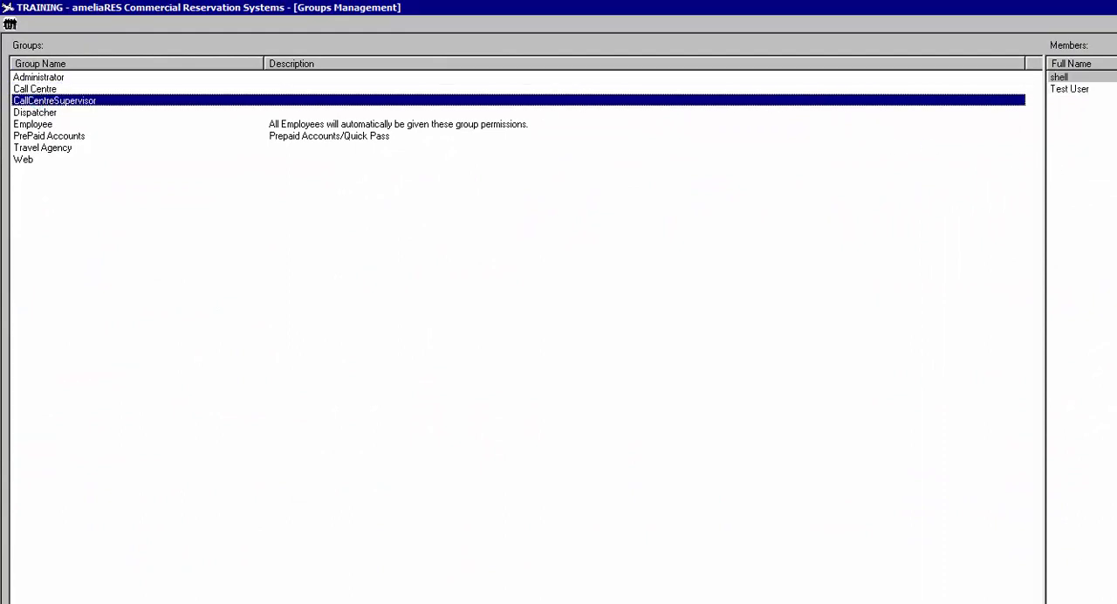
{"action": "left_click", "coordinate": [1058, 76]}
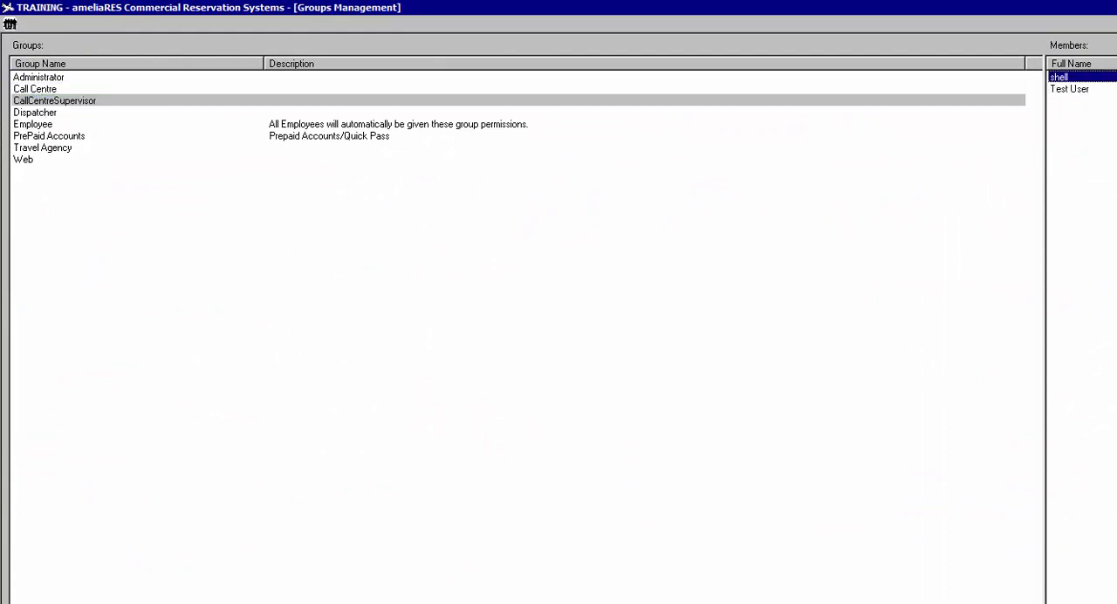
{"action": "right_click", "coordinate": [1098, 181]}
{"action": "left_click", "coordinate": [921, 161]}
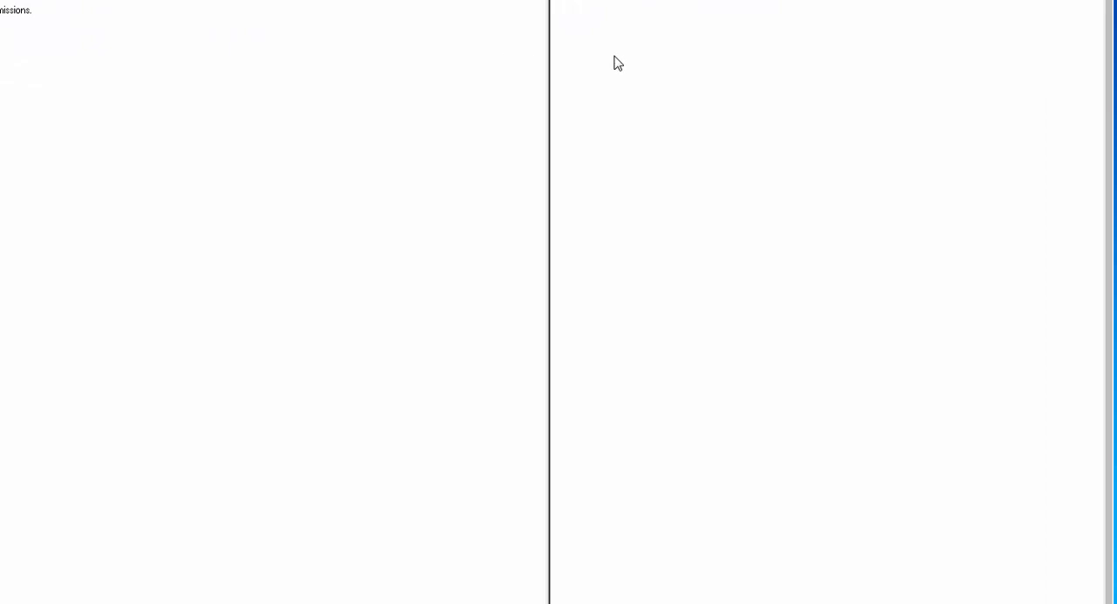
{"action": "right_click", "coordinate": [674, 52]}
{"action": "left_click", "coordinate": [709, 55]}
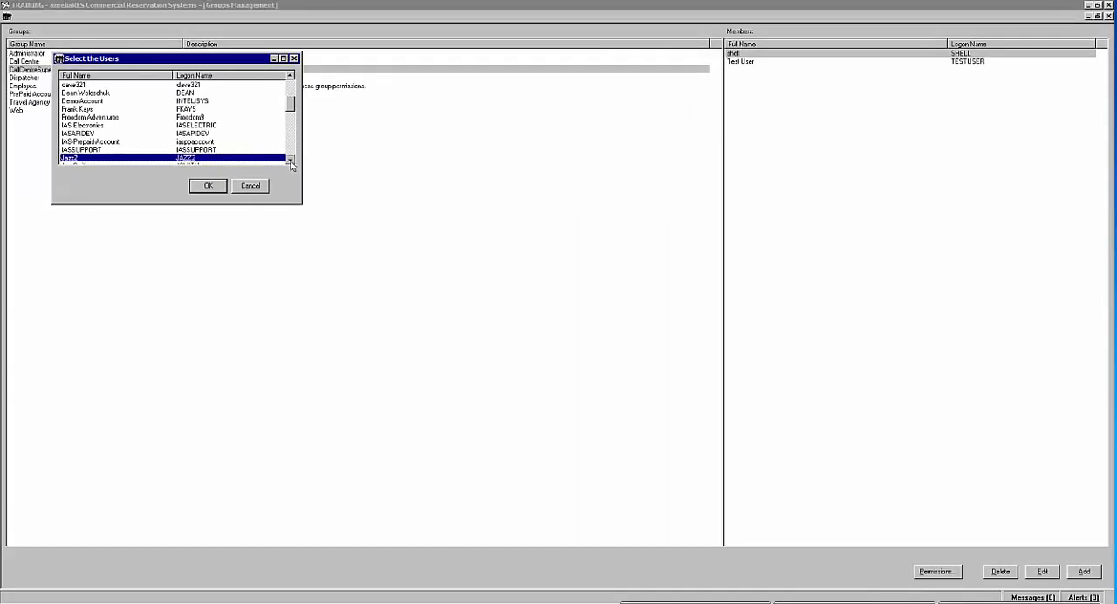
{"action": "left_click", "coordinate": [291, 161]}
{"action": "left_click", "coordinate": [291, 161]}
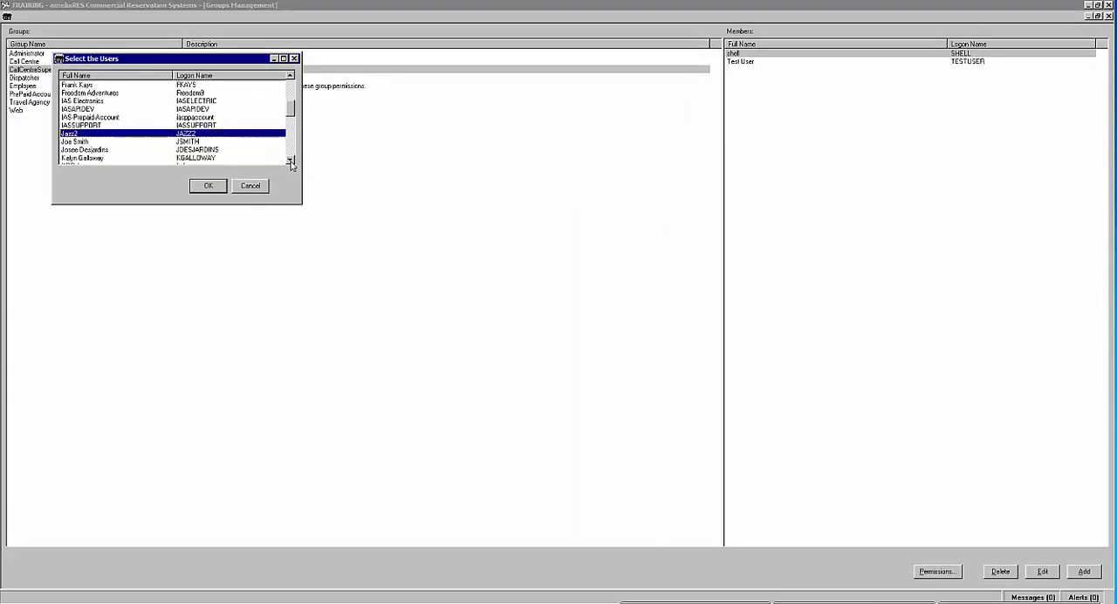
{"action": "left_click", "coordinate": [291, 160]}
{"action": "left_click", "coordinate": [291, 160]}
{"action": "left_click", "coordinate": [75, 133]}
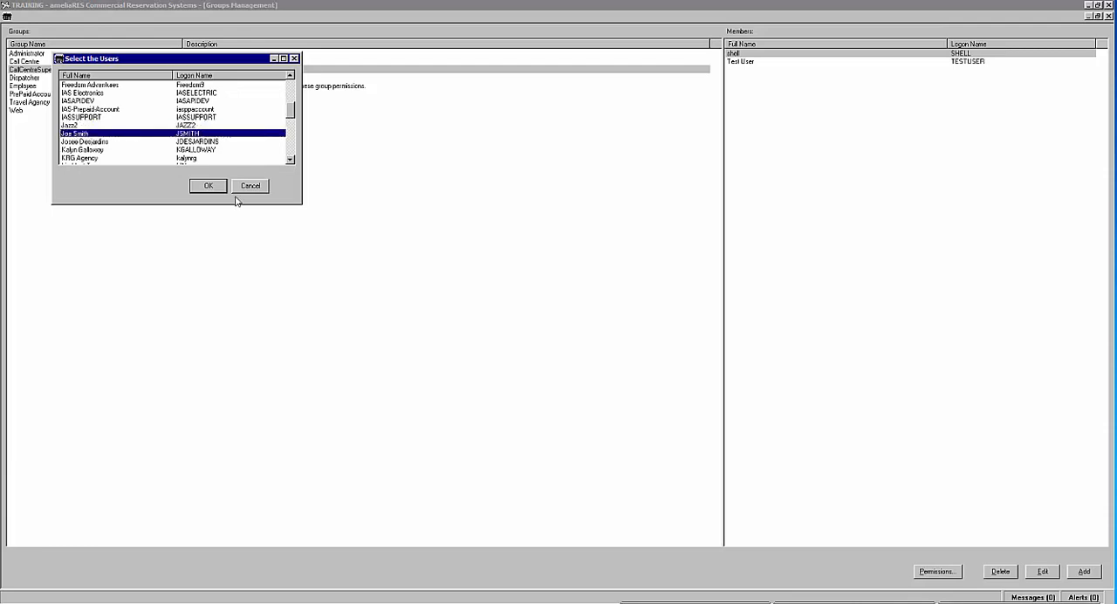
{"action": "left_click", "coordinate": [215, 188]}
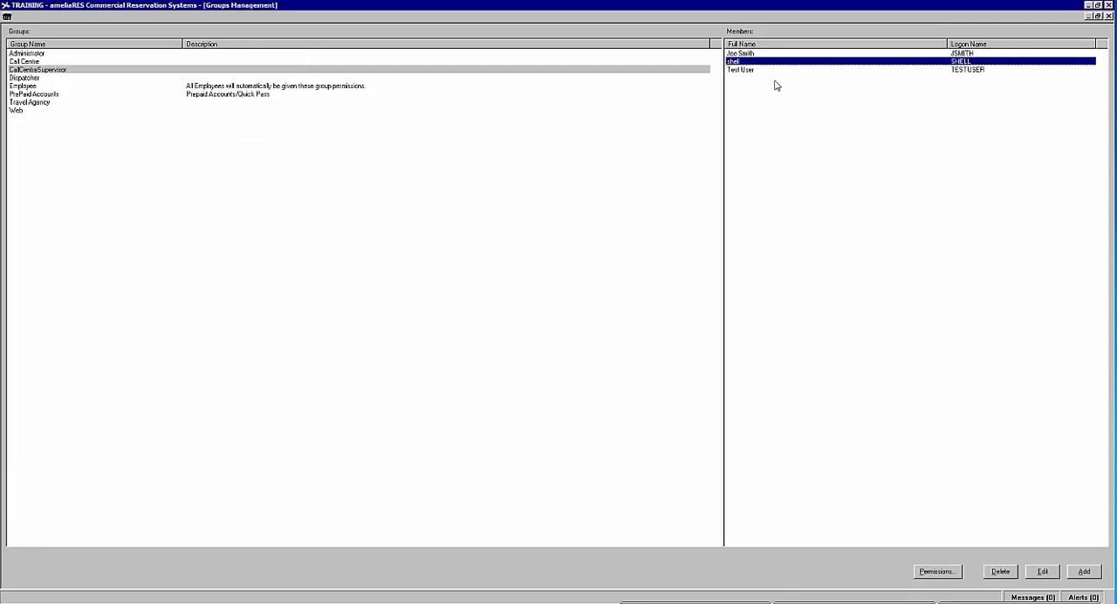
Step: Review the new group member's user permissions from Crew Management through Reservations, and close the permissions and groups management windows
{"action": "left_click", "coordinate": [749, 55]}
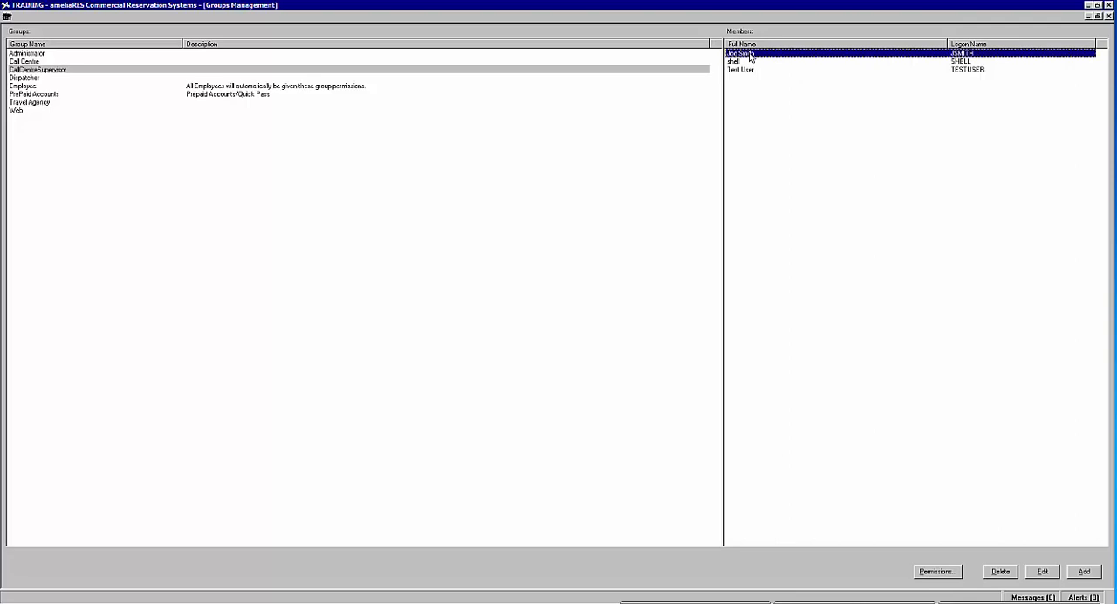
{"action": "right_click", "coordinate": [748, 55]}
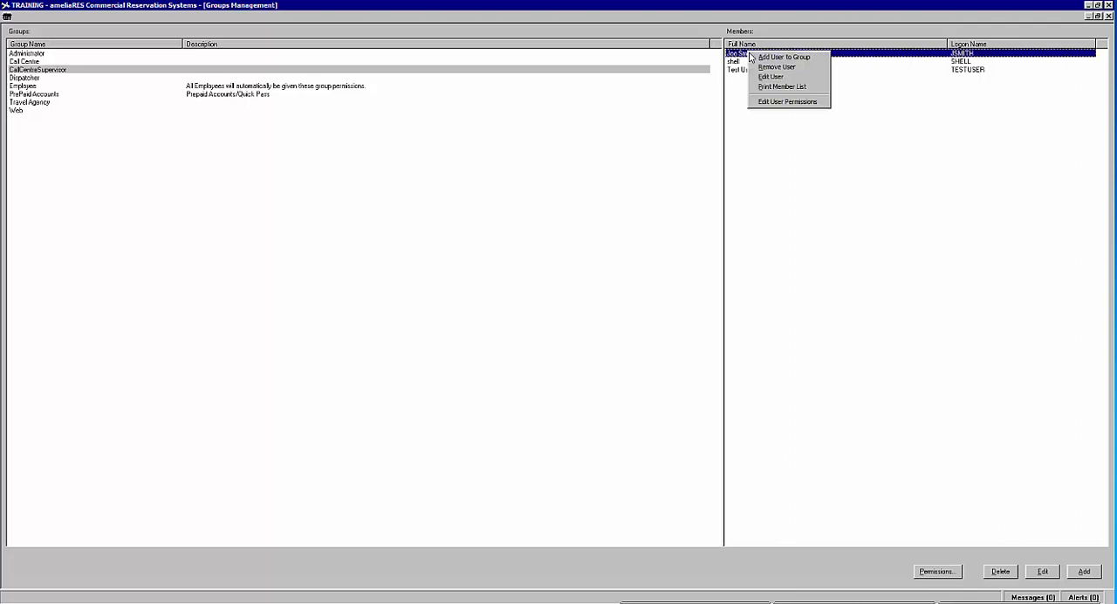
{"action": "left_click", "coordinate": [773, 103]}
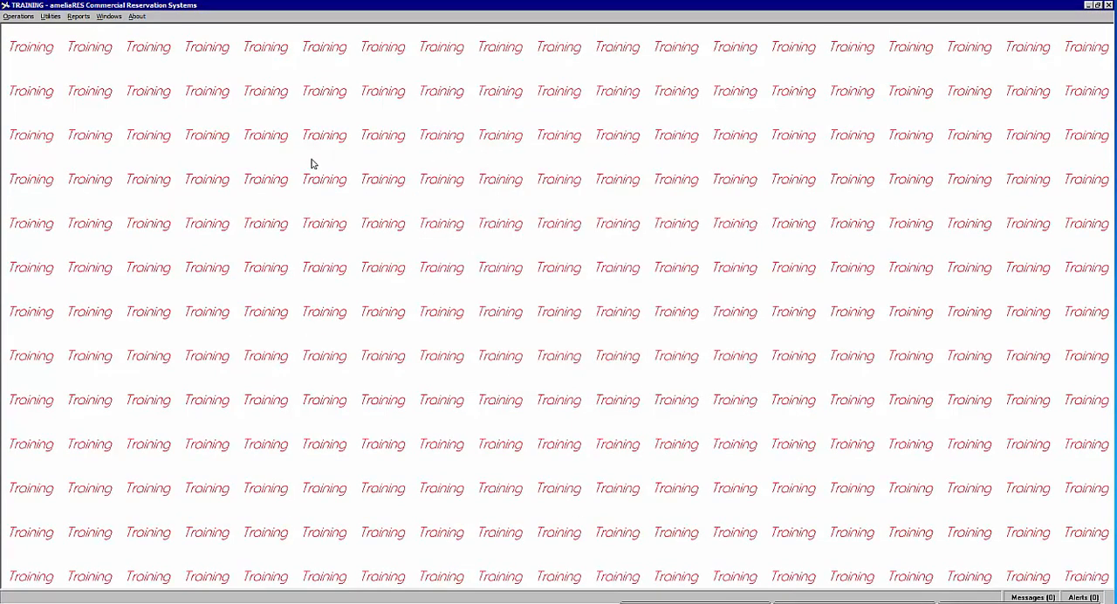
{"action": "scroll", "coordinate": [315, 200], "scroll_direction": "down", "scroll_amount": 14}
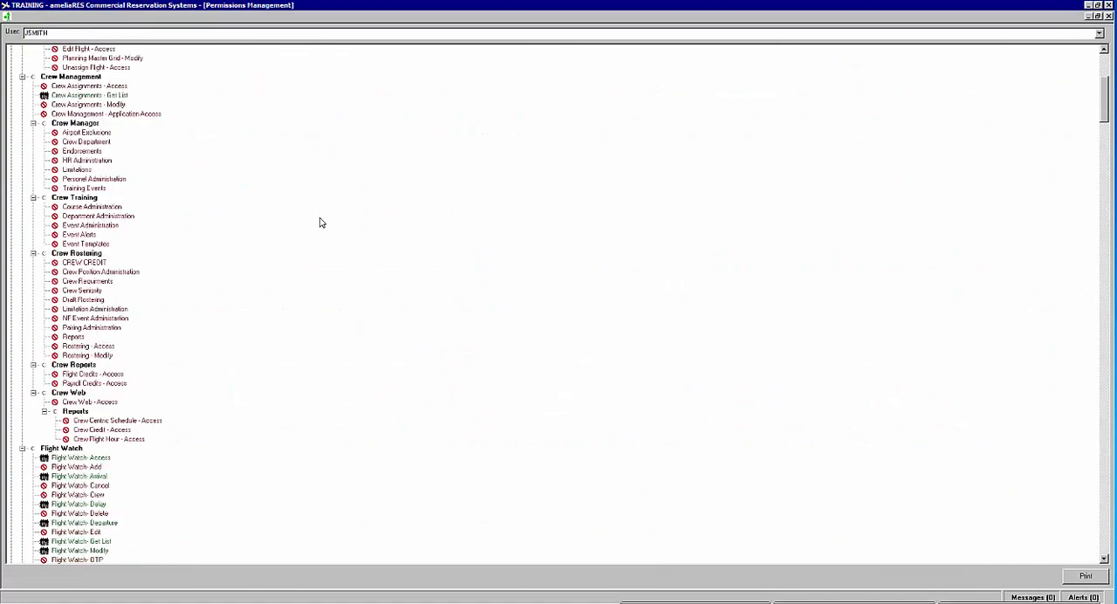
{"action": "scroll", "coordinate": [321, 222], "scroll_direction": "down", "scroll_amount": 20}
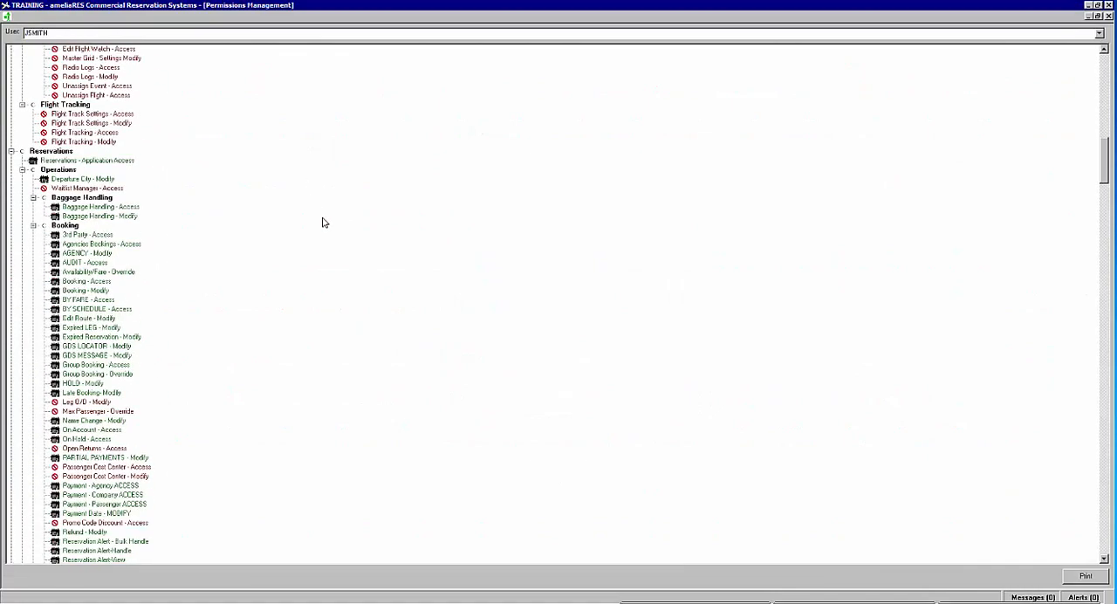
{"action": "scroll", "coordinate": [321, 222], "scroll_direction": "down", "scroll_amount": 16}
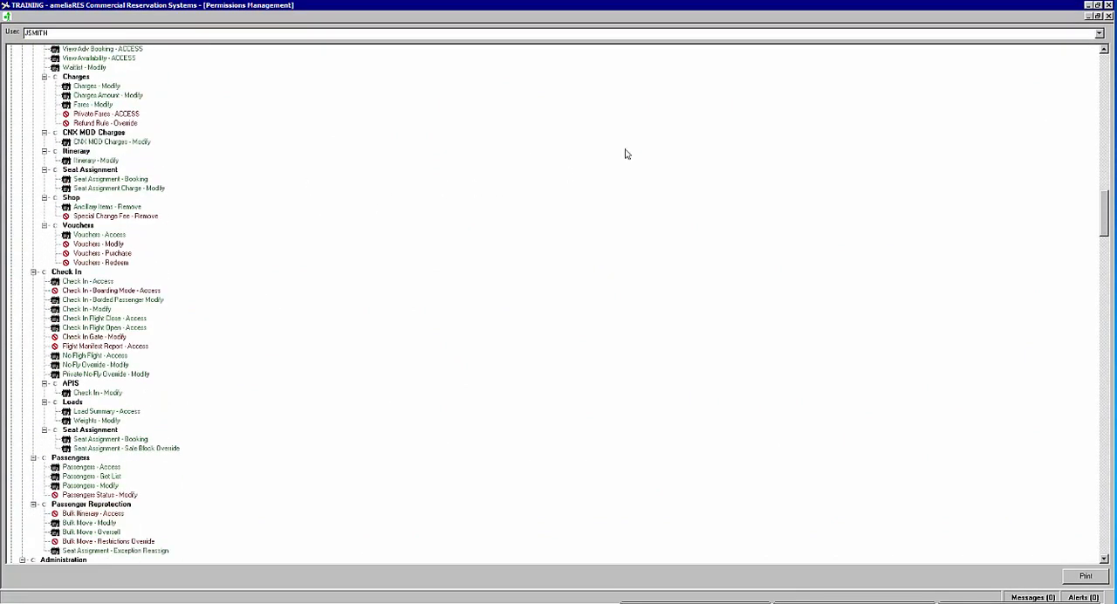
{"action": "left_click", "coordinate": [1108, 16]}
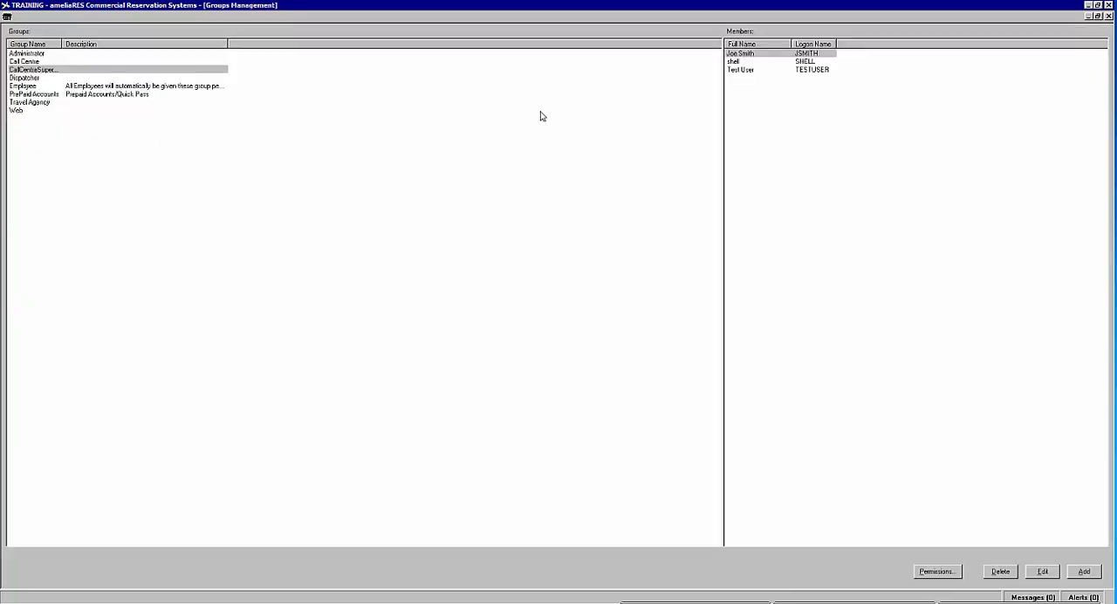
{"action": "left_click", "coordinate": [1108, 17]}
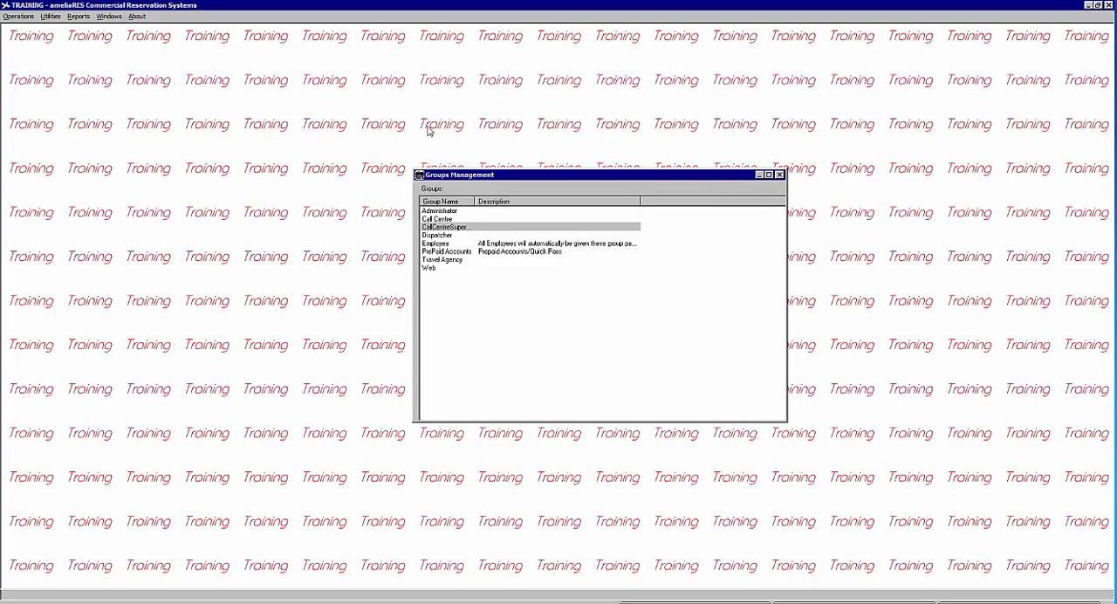
Step: Assign the new user to the Travel Agency Master agency's users, save the assignment and close the agency record
{"action": "left_click", "coordinate": [50, 17]}
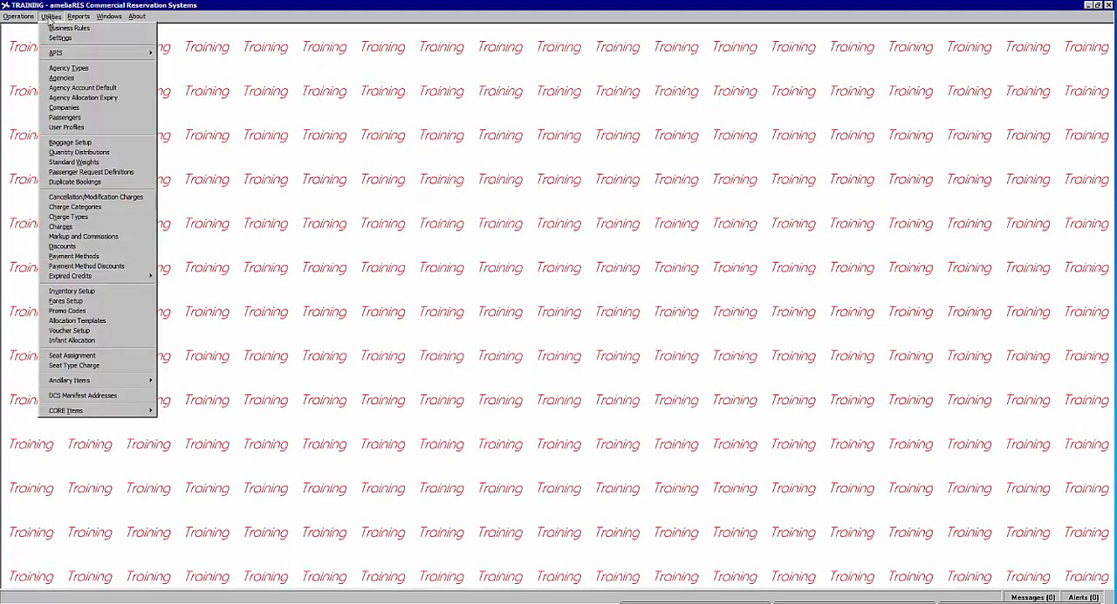
{"action": "left_click", "coordinate": [50, 80]}
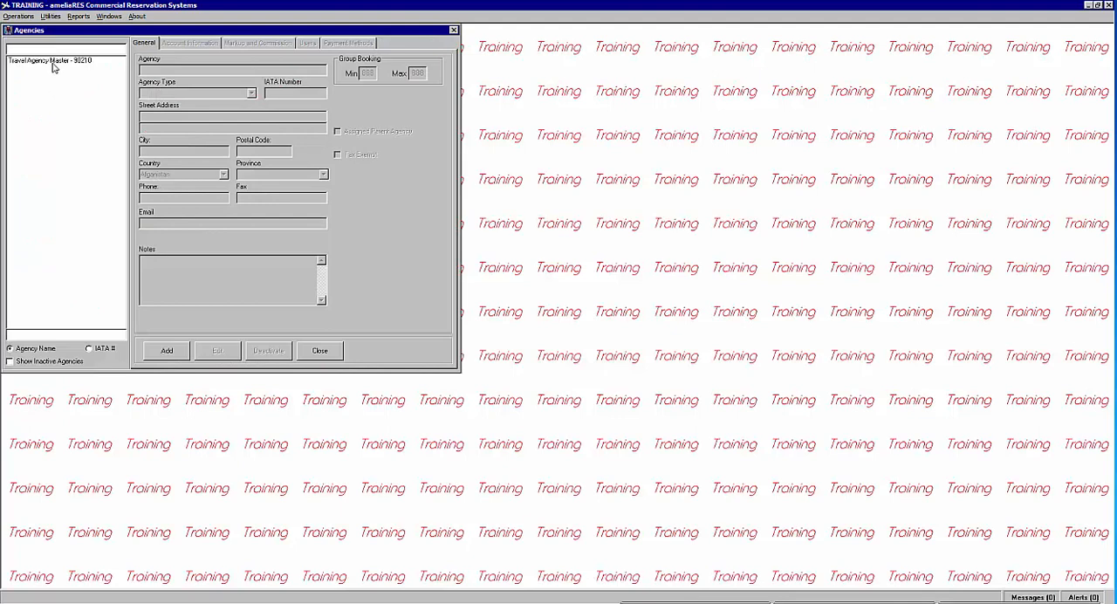
{"action": "left_click", "coordinate": [54, 64]}
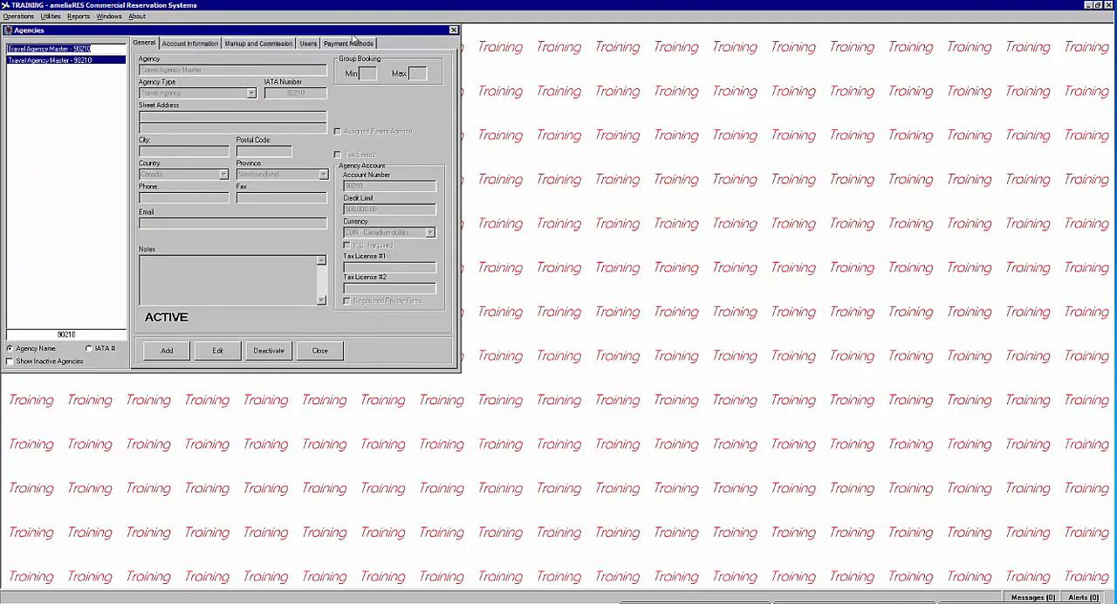
{"action": "left_click", "coordinate": [304, 44]}
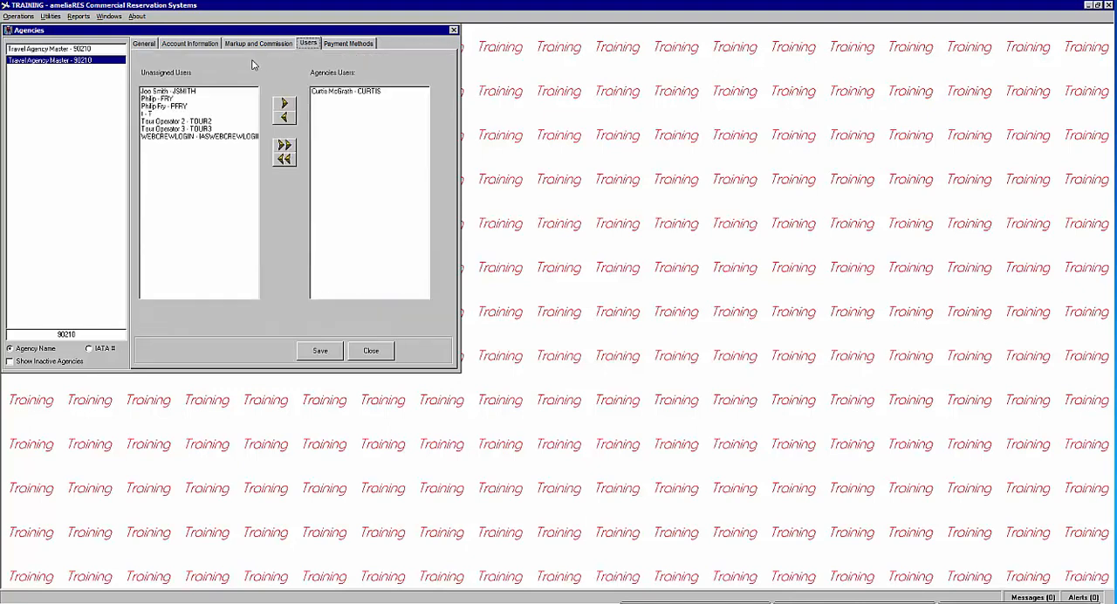
{"action": "left_click", "coordinate": [151, 93]}
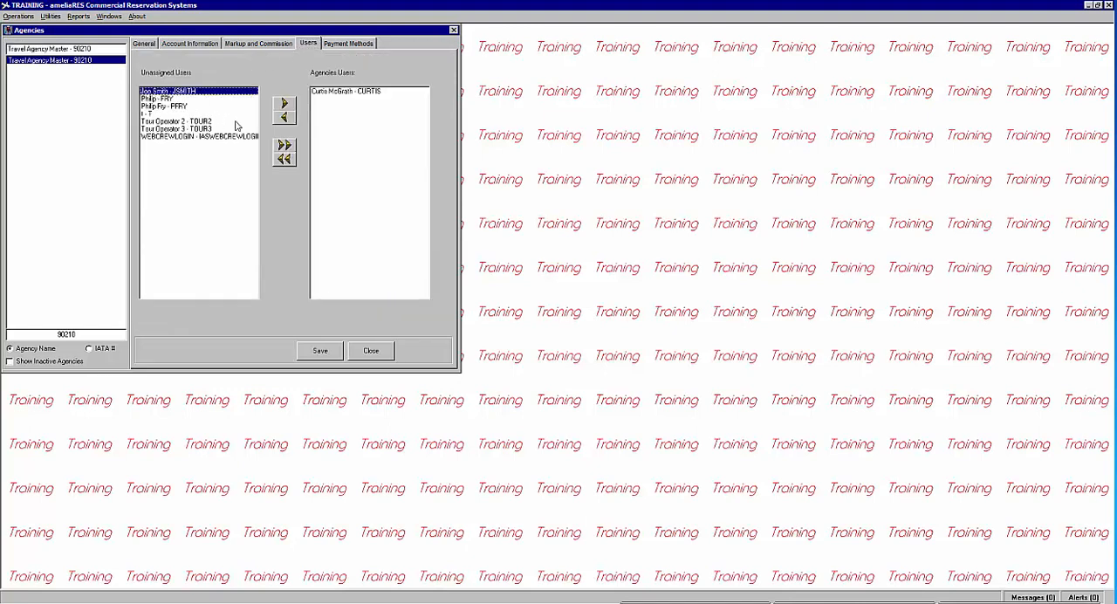
{"action": "left_click", "coordinate": [284, 104]}
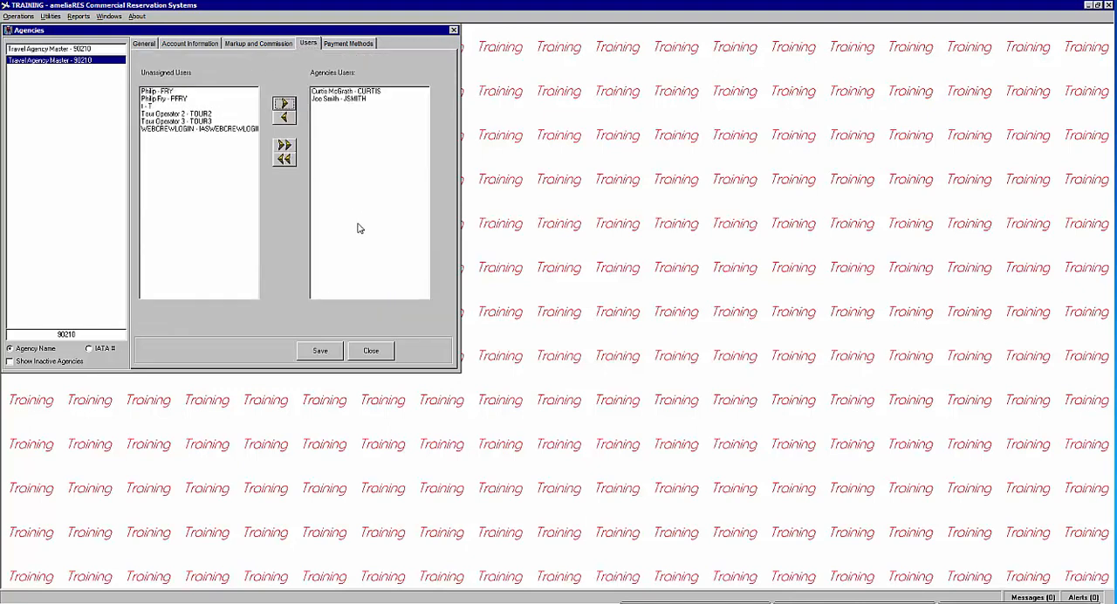
{"action": "left_click", "coordinate": [329, 354]}
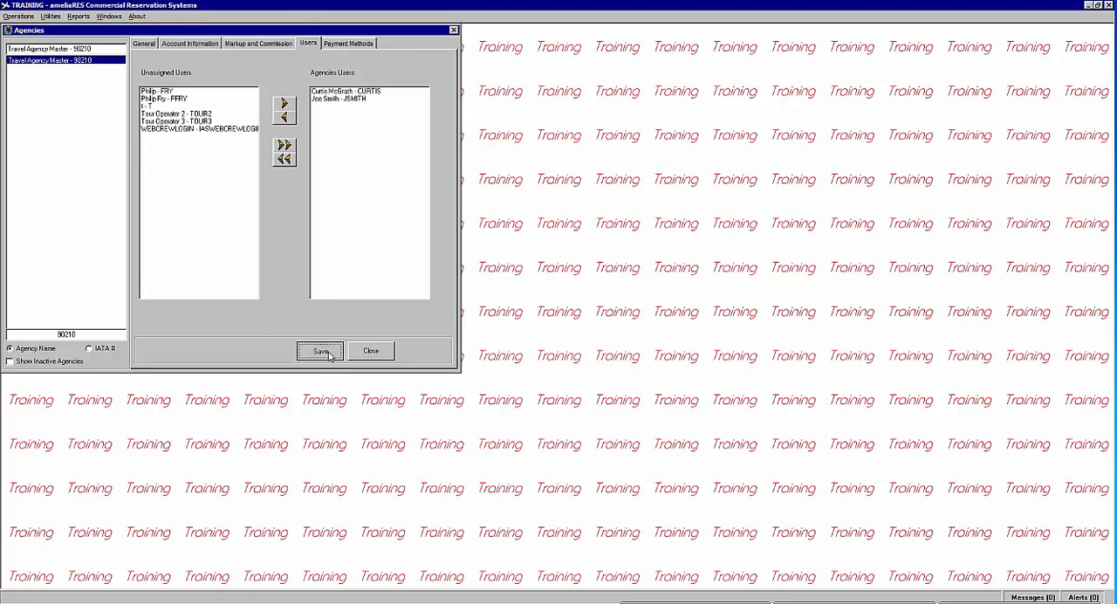
{"action": "left_click", "coordinate": [372, 352]}
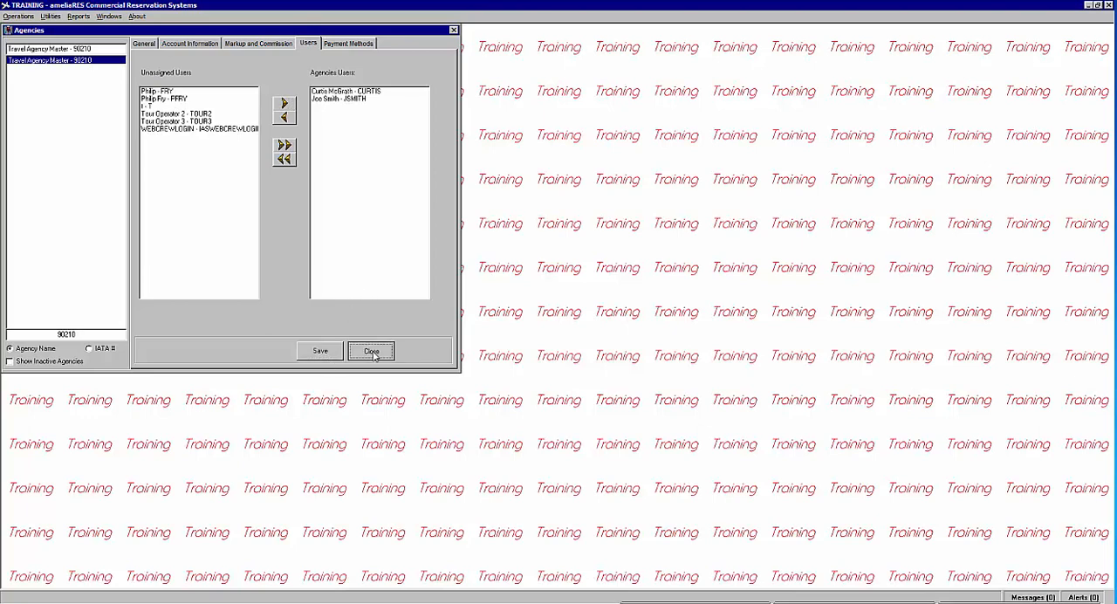